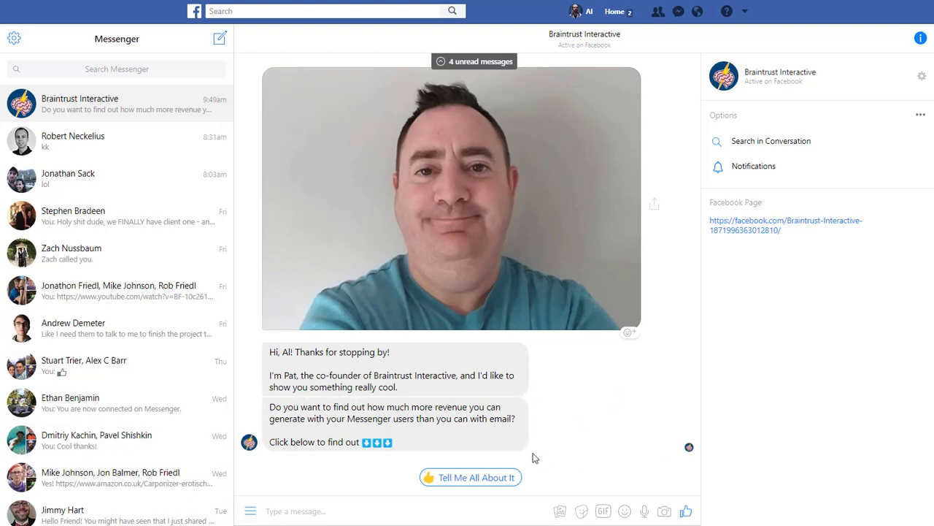
Start the Braintrust Interactive conversion calculator chat with the 'Tell Me All About It' reply
{"action": "left_click", "coordinate": [473, 479]}
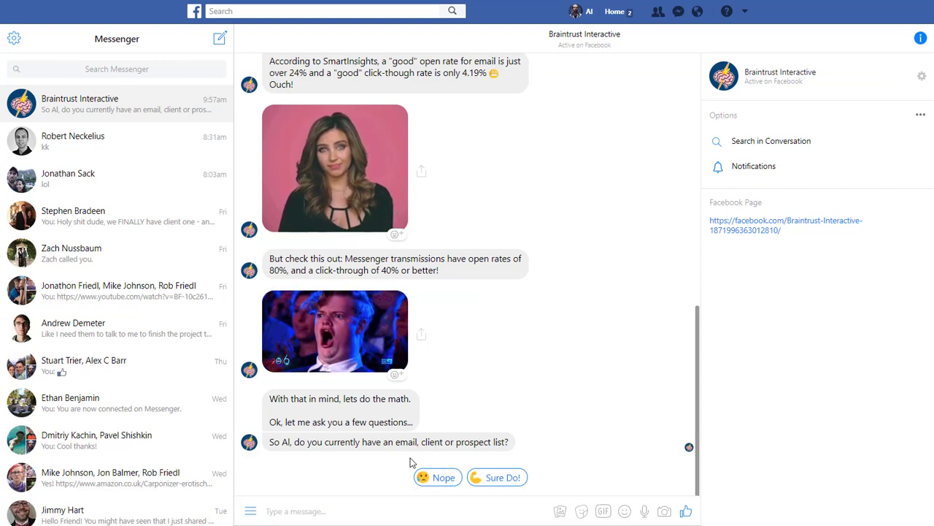
Reply 'Sure Do!', then send 2000 subscribers, 47 product cost and 12% conversion rate
{"action": "left_click", "coordinate": [515, 477]}
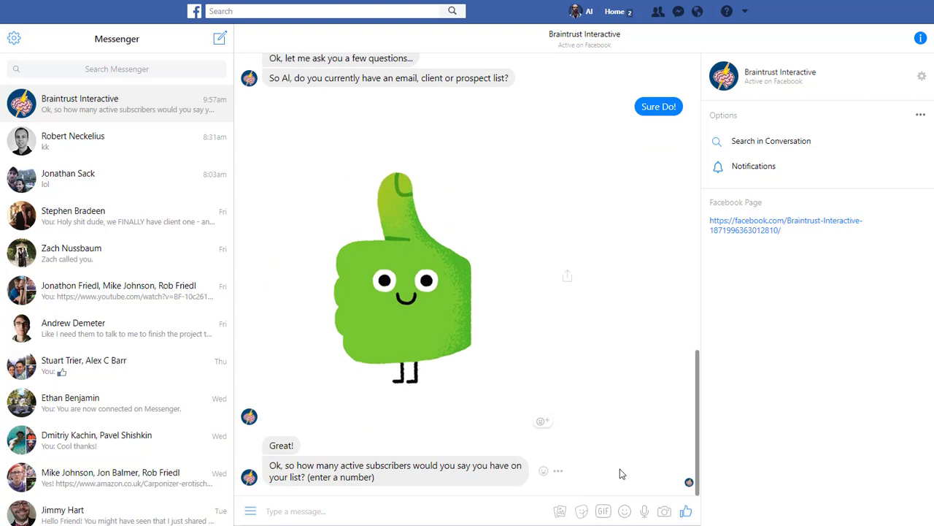
{"action": "left_click", "coordinate": [321, 518]}
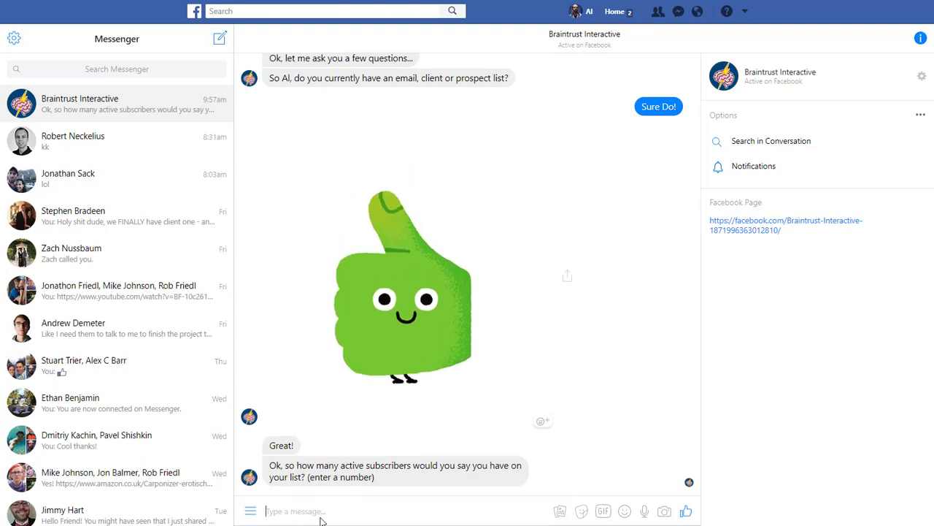
{"action": "type", "text": "2000"}
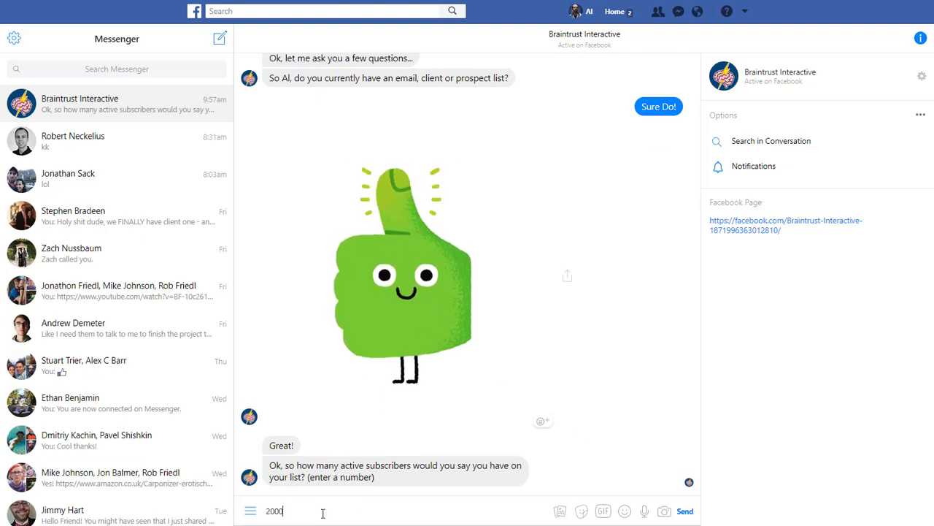
{"action": "key", "text": "Return"}
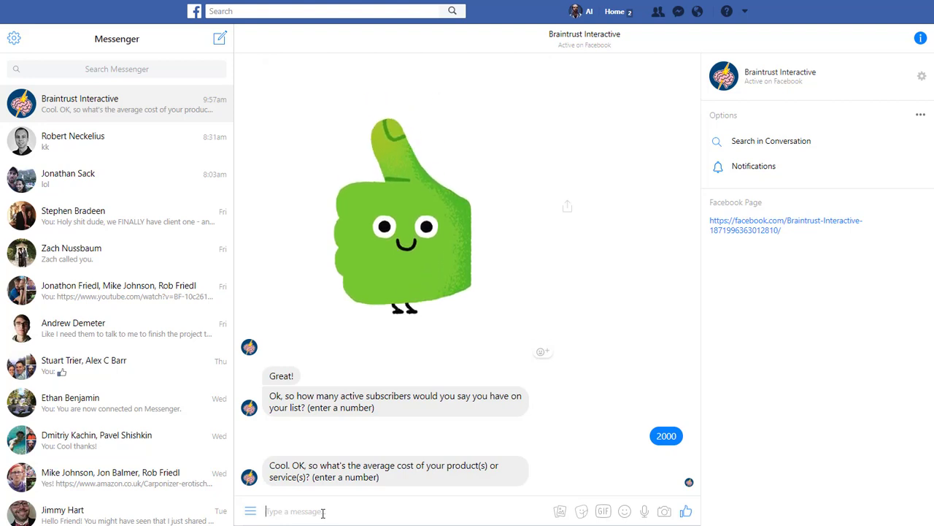
{"action": "type", "text": "47"}
{"action": "key", "text": "Return"}
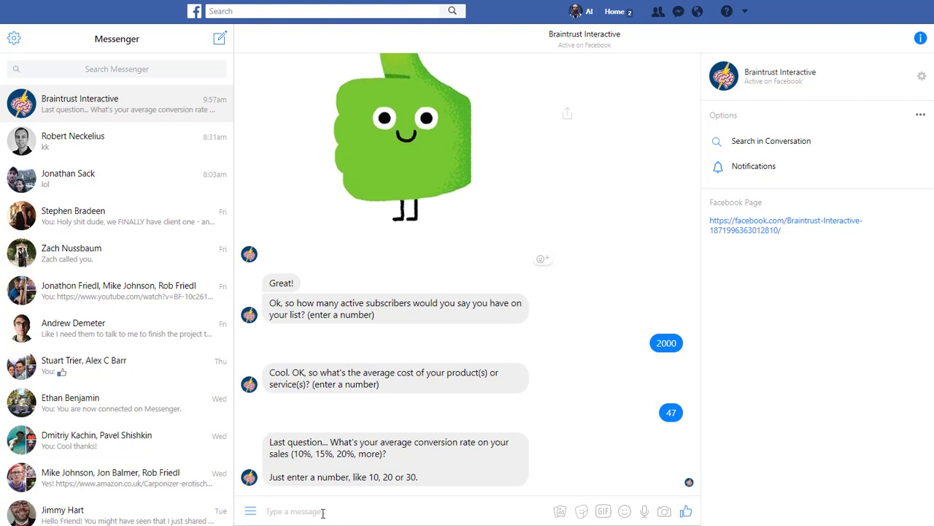
{"action": "type", "text": "12"}
{"action": "key", "text": "Return"}
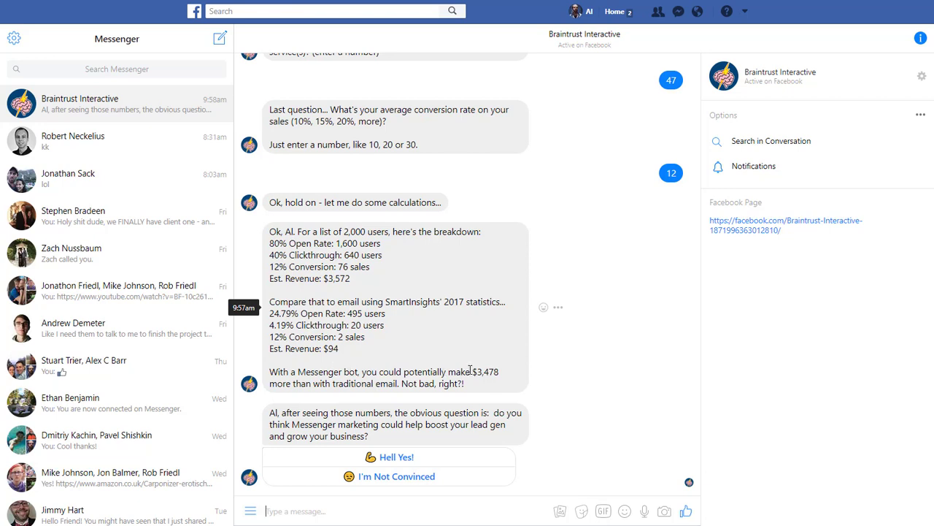
Highlight the $3,478 revenue difference and 80% open rate, then reply 'Hell Yes!'
{"action": "left_click_drag", "start_coordinate": [471, 371], "coordinate": [527, 378]}
{"action": "left_click", "coordinate": [359, 260]}
{"action": "left_click_drag", "start_coordinate": [270, 243], "coordinate": [288, 256]}
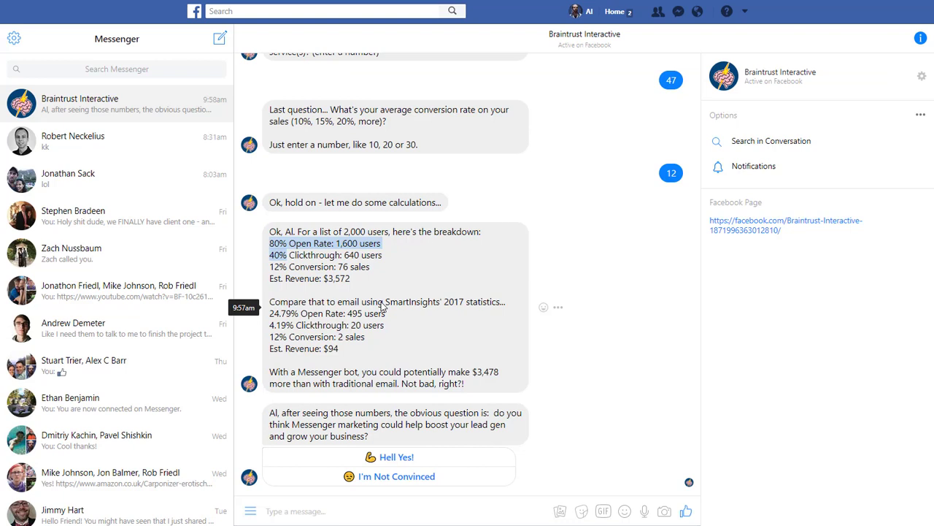
{"action": "left_click_drag", "start_coordinate": [468, 371], "coordinate": [511, 376]}
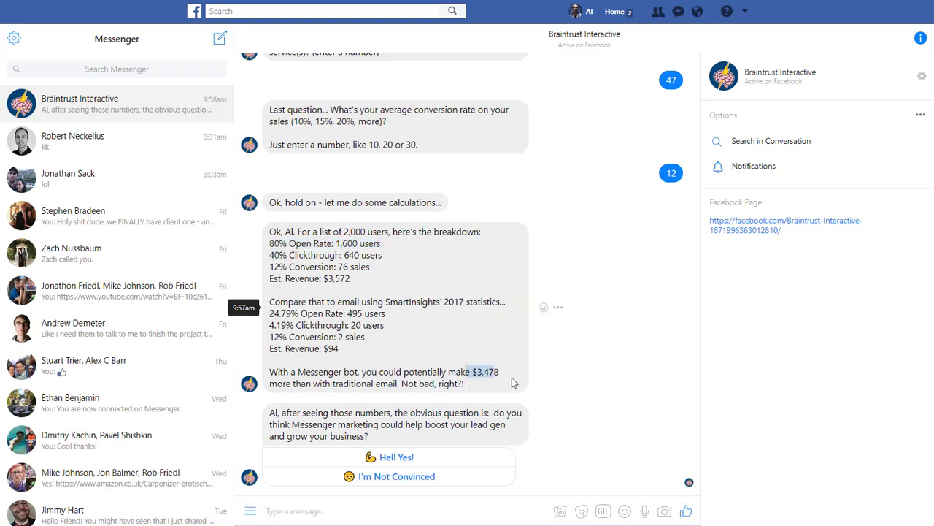
{"action": "left_click", "coordinate": [409, 457]}
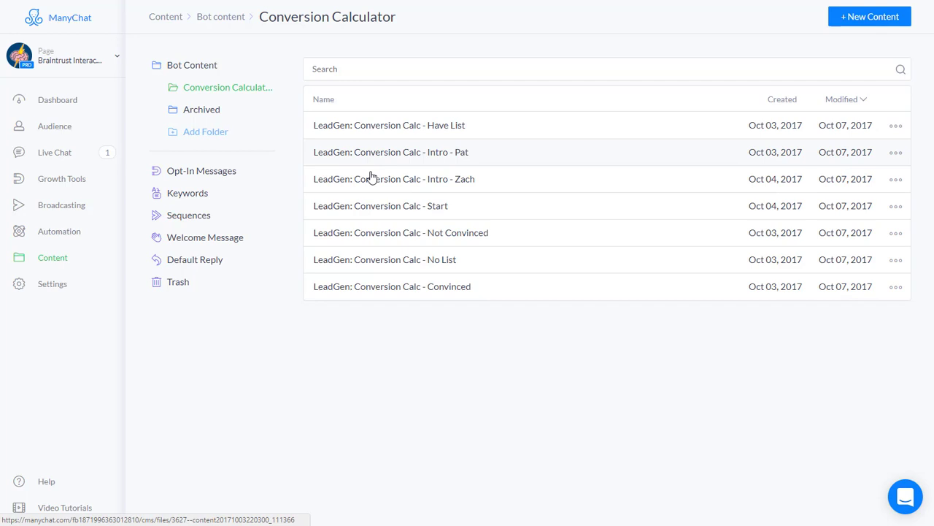
Open the 'LeadGen: Conversion Calc - Have List' message in the editor
{"action": "left_click", "coordinate": [385, 128]}
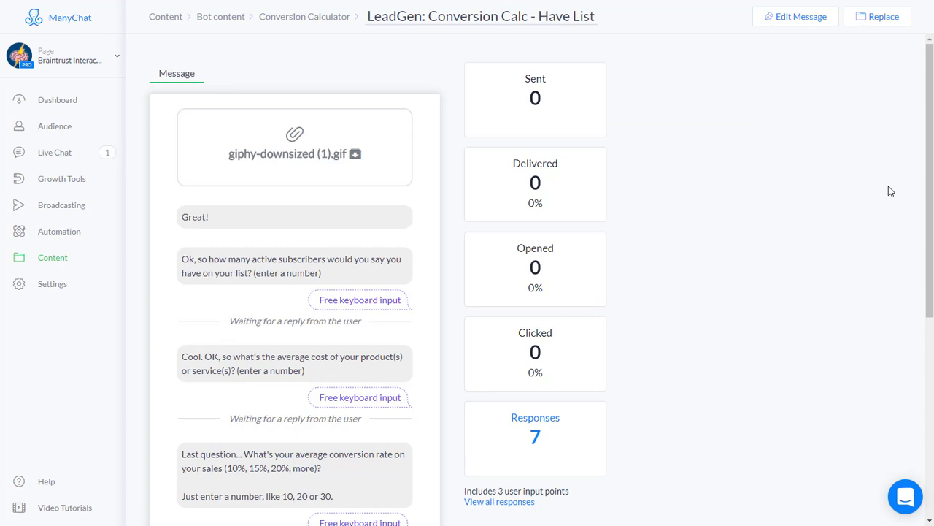
{"action": "scroll", "coordinate": [730, 110], "scroll_direction": "down", "scroll_amount": 2}
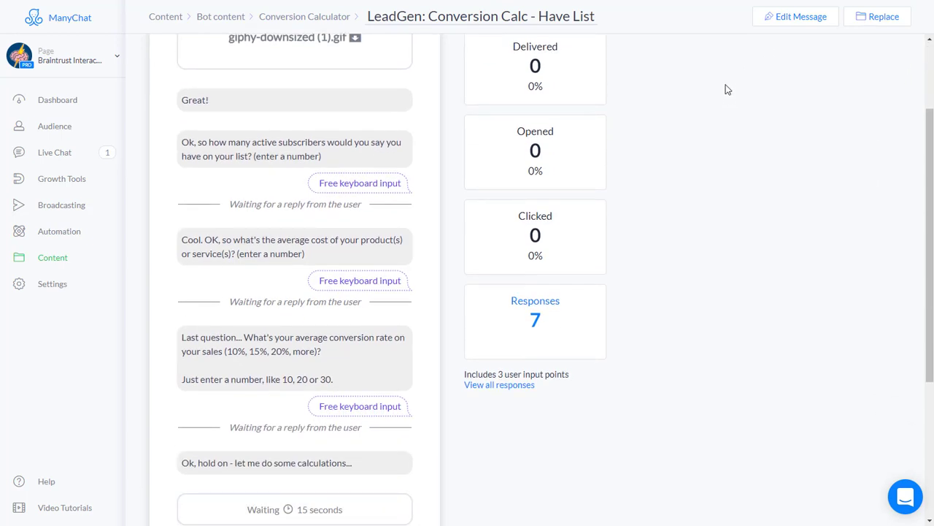
{"action": "left_click", "coordinate": [794, 22]}
{"action": "scroll", "coordinate": [582, 114], "scroll_direction": "down", "scroll_amount": 2}
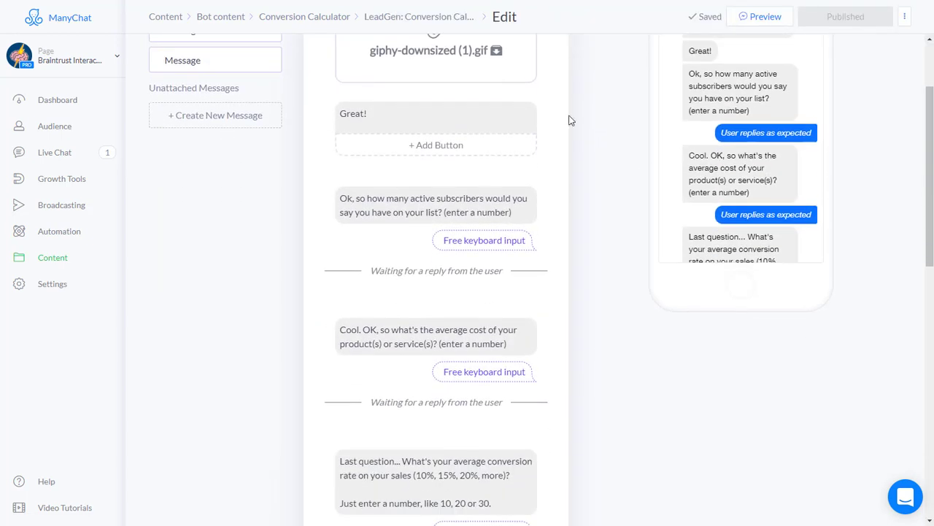
Check the subscriber-count and product-cost inputs save to ConversionCalcListSize and ConversionCalcProductCost
{"action": "left_click", "coordinate": [430, 147]}
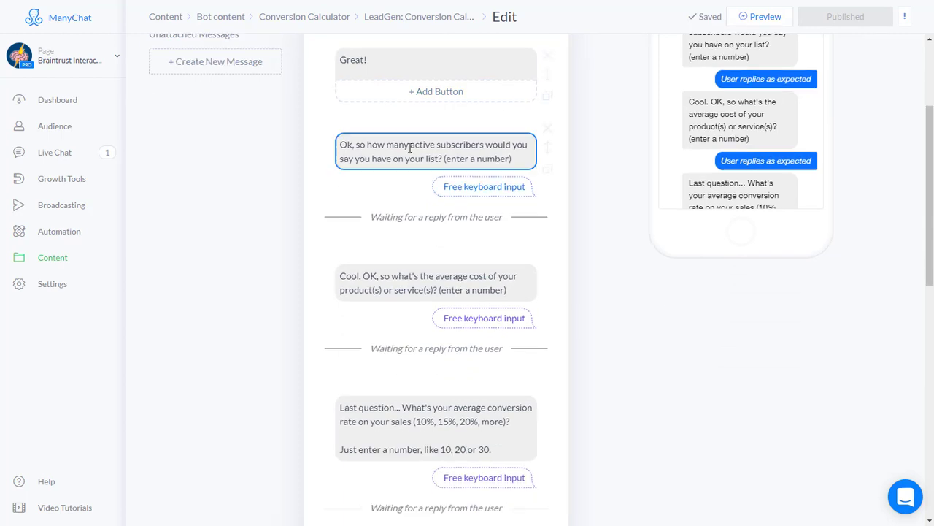
{"action": "left_click", "coordinate": [491, 184]}
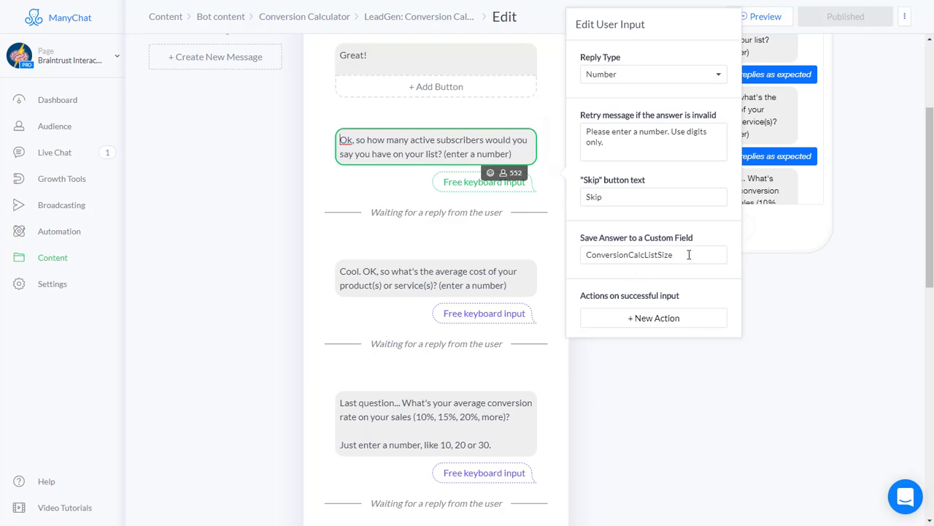
{"action": "left_click_drag", "start_coordinate": [689, 254], "coordinate": [574, 253]}
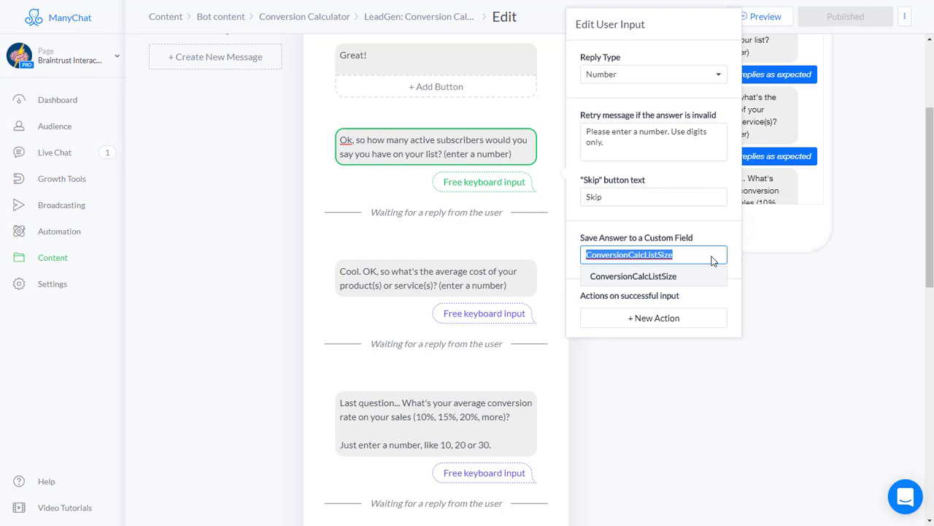
{"action": "left_click", "coordinate": [650, 416]}
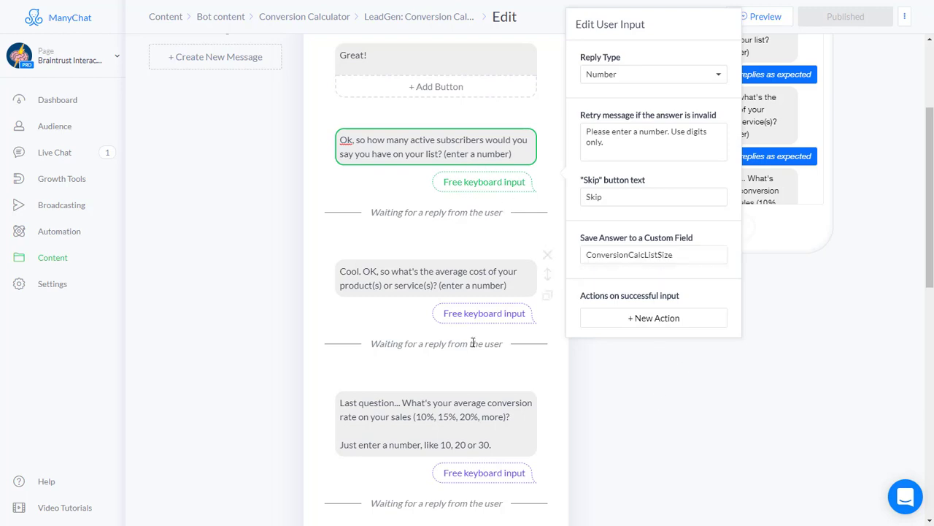
{"action": "left_click", "coordinate": [363, 279]}
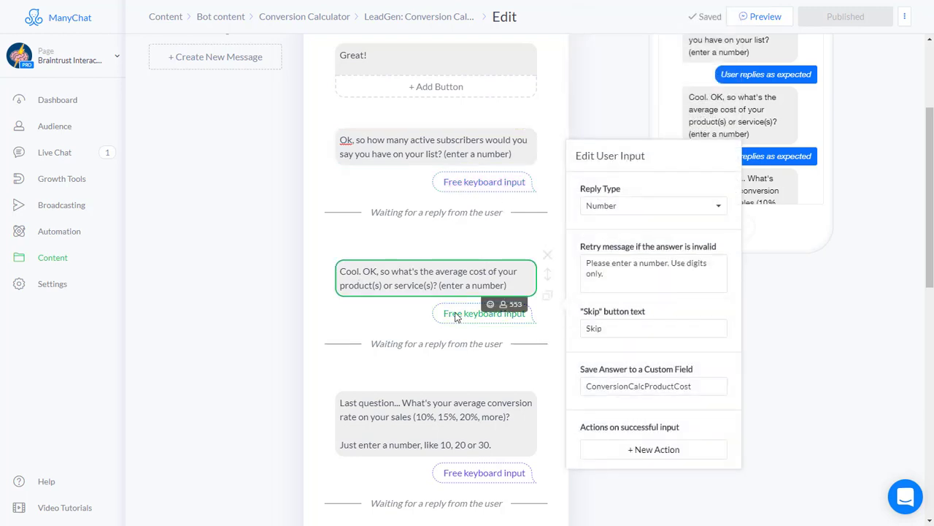
{"action": "left_click", "coordinate": [708, 387]}
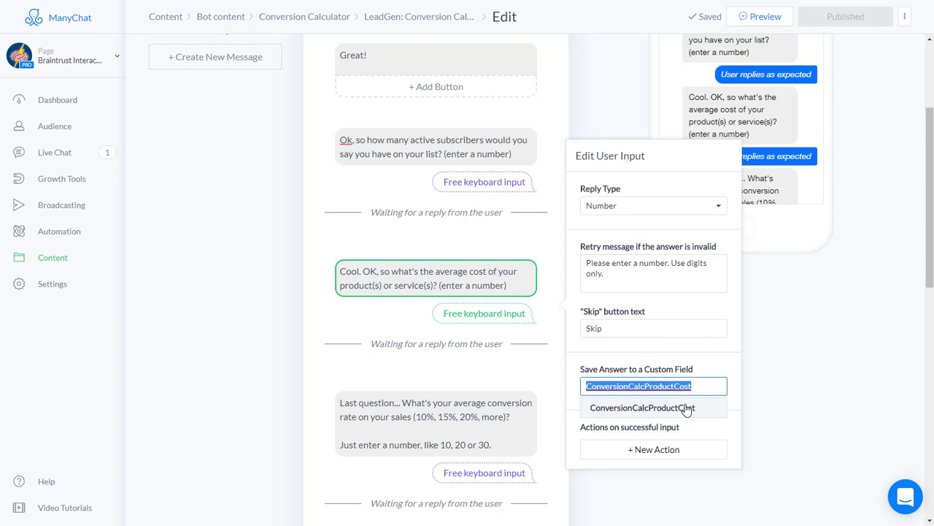
{"action": "left_click", "coordinate": [816, 373]}
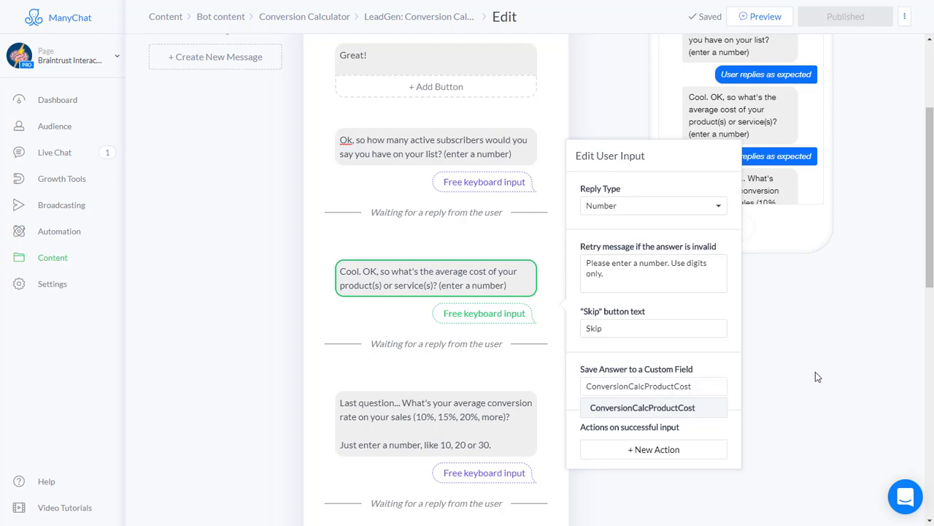
{"action": "scroll", "coordinate": [788, 371], "scroll_direction": "down", "scroll_amount": 3}
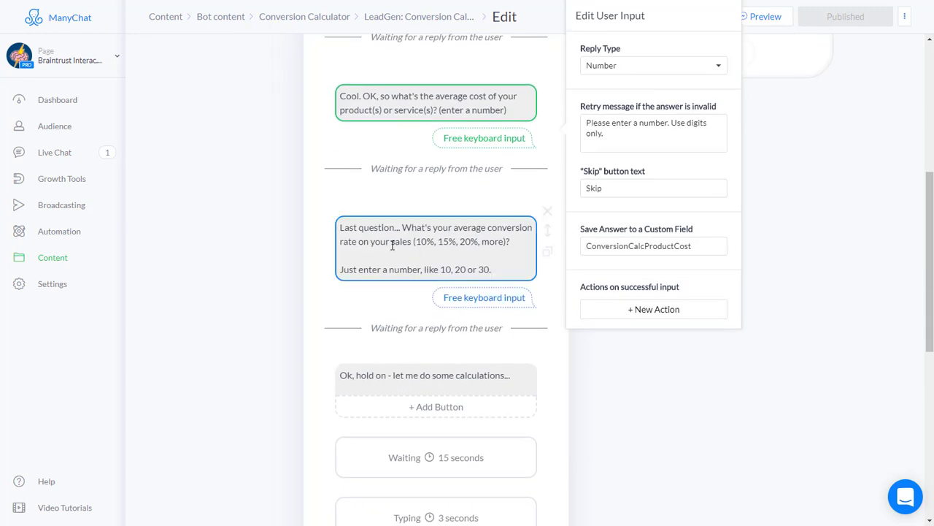
Confirm the conversion-rate question saves to ConversionCalcConversionRate and triggers the CalcConversions zap
{"action": "left_click", "coordinate": [473, 305]}
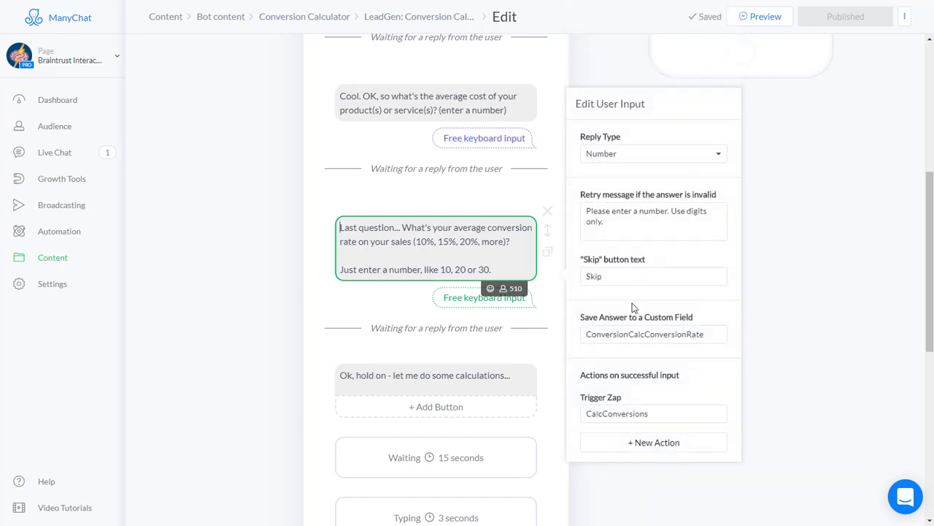
{"action": "left_click", "coordinate": [708, 335]}
{"action": "left_click_drag", "start_coordinate": [708, 335], "coordinate": [582, 334]}
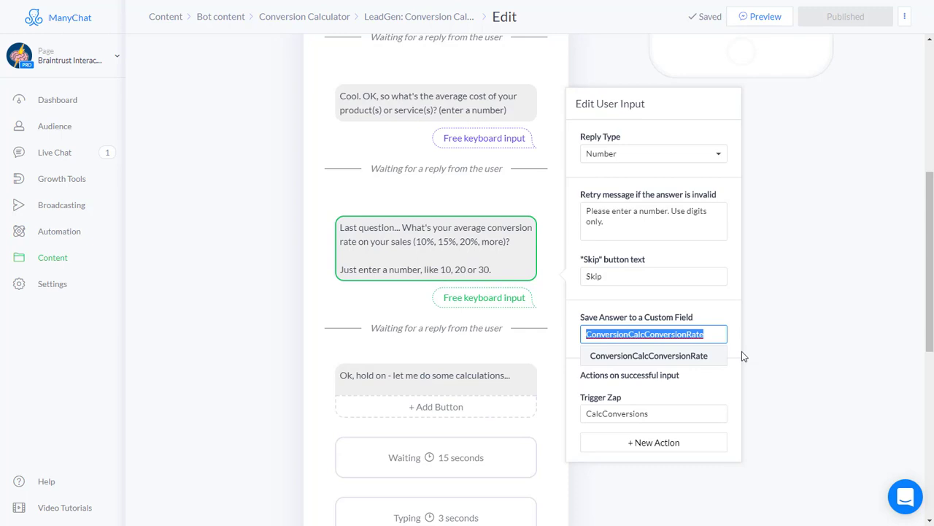
{"action": "left_click", "coordinate": [754, 319]}
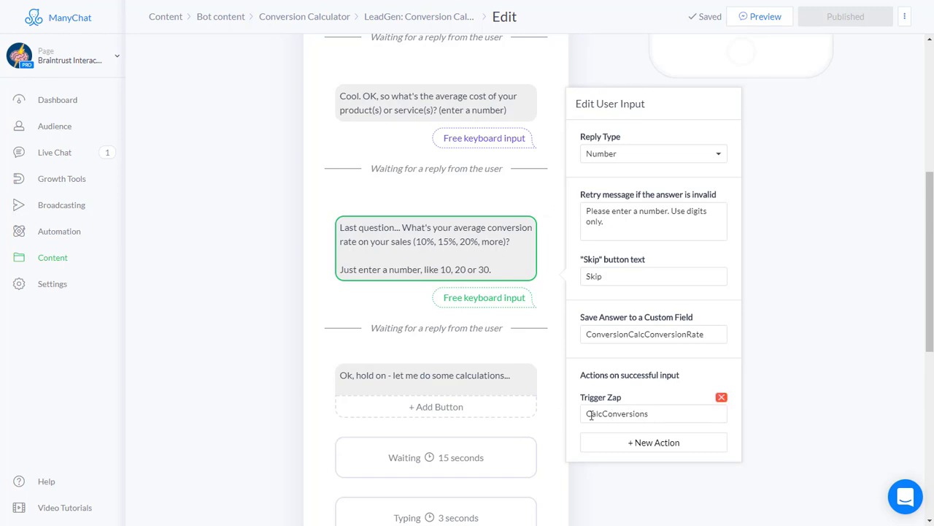
{"action": "left_click", "coordinate": [659, 415]}
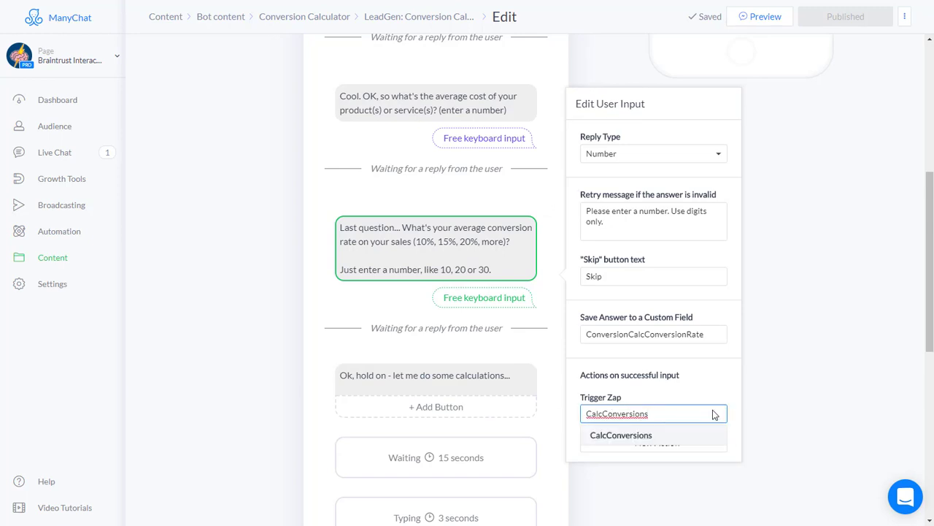
{"action": "left_click", "coordinate": [823, 354]}
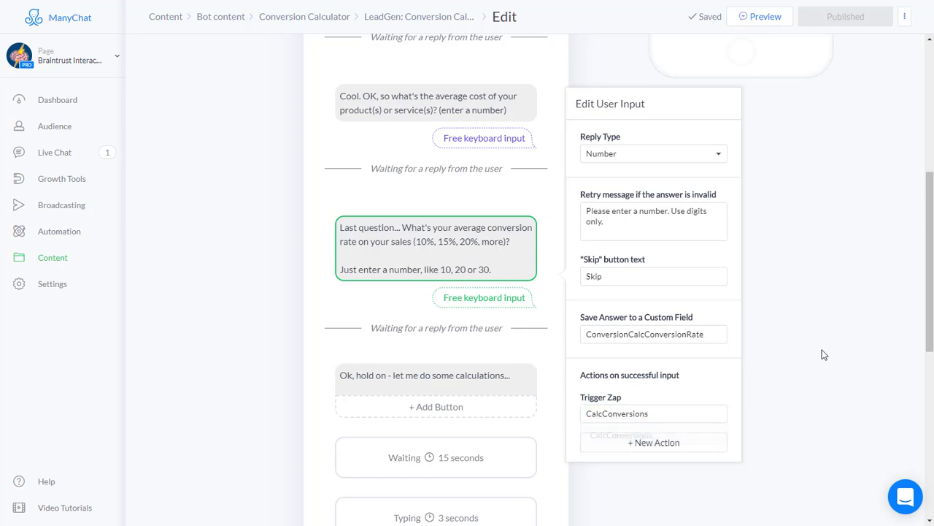
{"action": "left_click", "coordinate": [816, 294]}
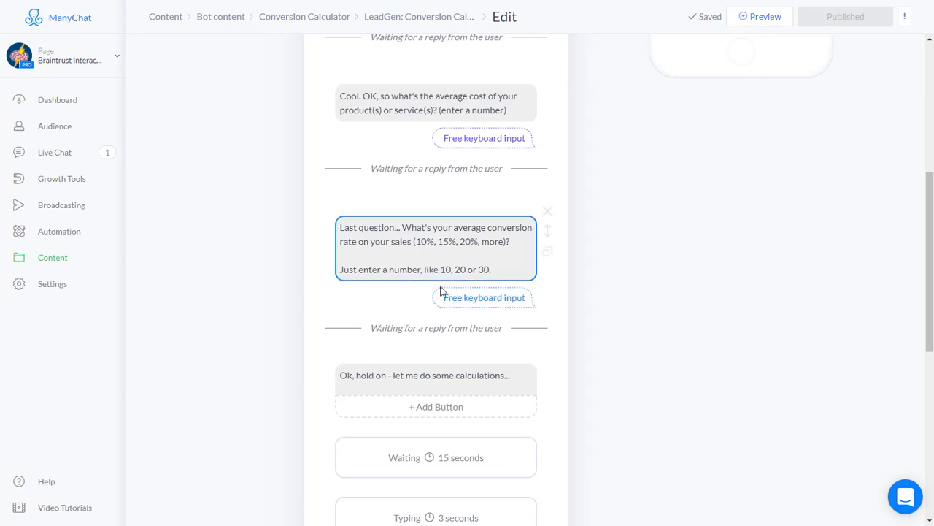
Scroll through the calculation, waiting and follow-up messages after the last question
{"action": "scroll", "coordinate": [438, 277], "scroll_direction": "down", "scroll_amount": 3}
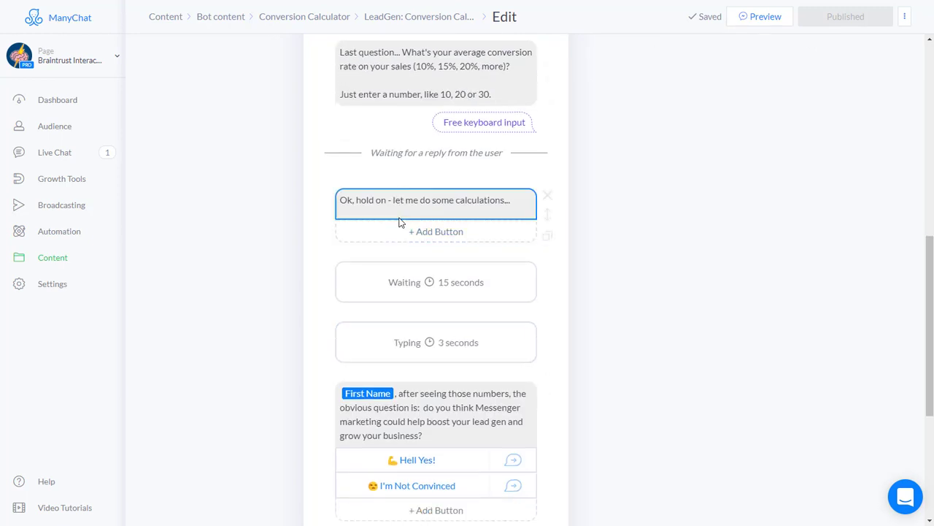
{"action": "scroll", "coordinate": [442, 401], "scroll_direction": "down", "scroll_amount": 3}
{"action": "scroll", "coordinate": [469, 219], "scroll_direction": "up", "scroll_amount": 3}
{"action": "left_click", "coordinate": [489, 486]}
{"action": "scroll", "coordinate": [496, 431], "scroll_direction": "down", "scroll_amount": 2}
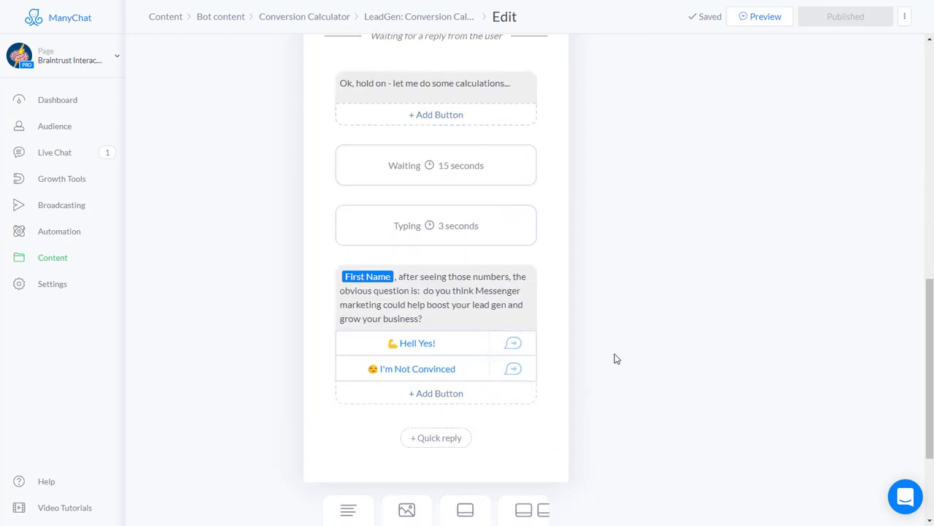
{"action": "scroll", "coordinate": [615, 350], "scroll_direction": "up", "scroll_amount": 2}
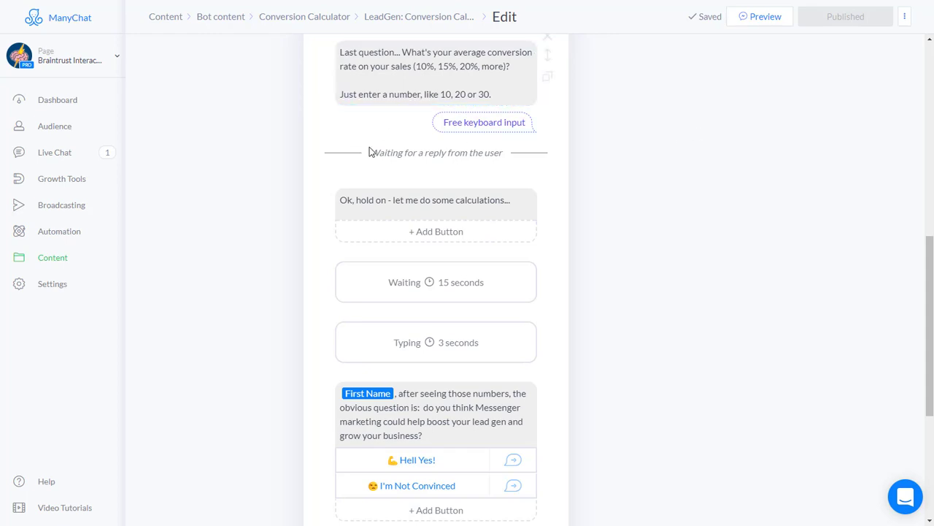
Inspect the last question's Edit User Input settings, review the flow, and reopen them
{"action": "left_click_drag", "start_coordinate": [370, 156], "coordinate": [508, 156]}
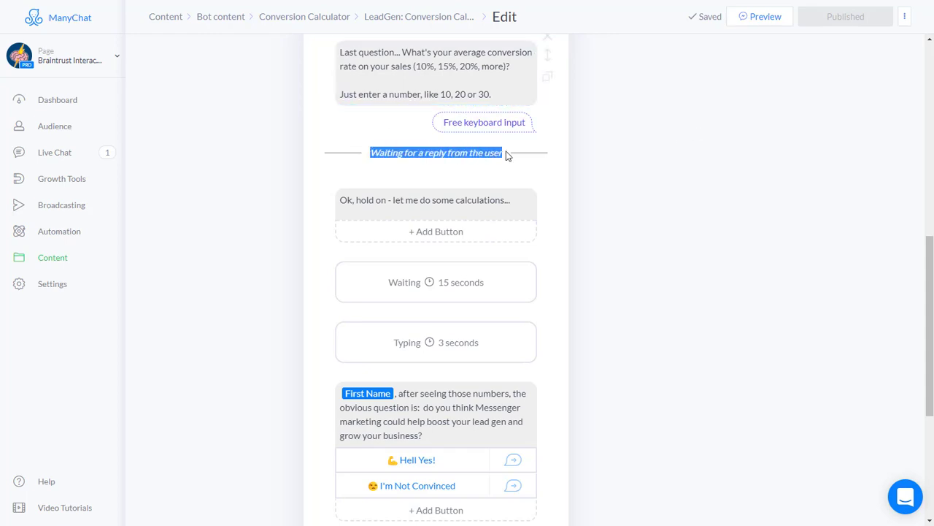
{"action": "left_click", "coordinate": [508, 156]}
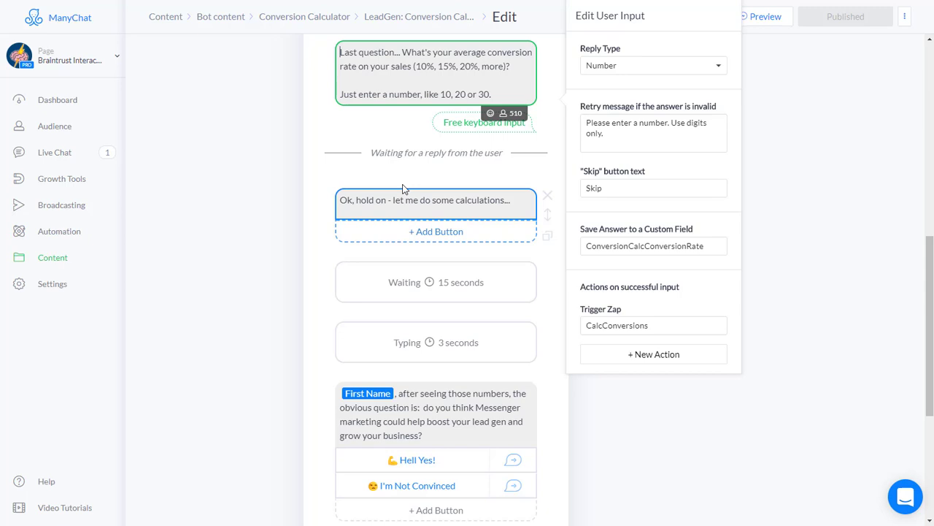
{"action": "left_click", "coordinate": [847, 208]}
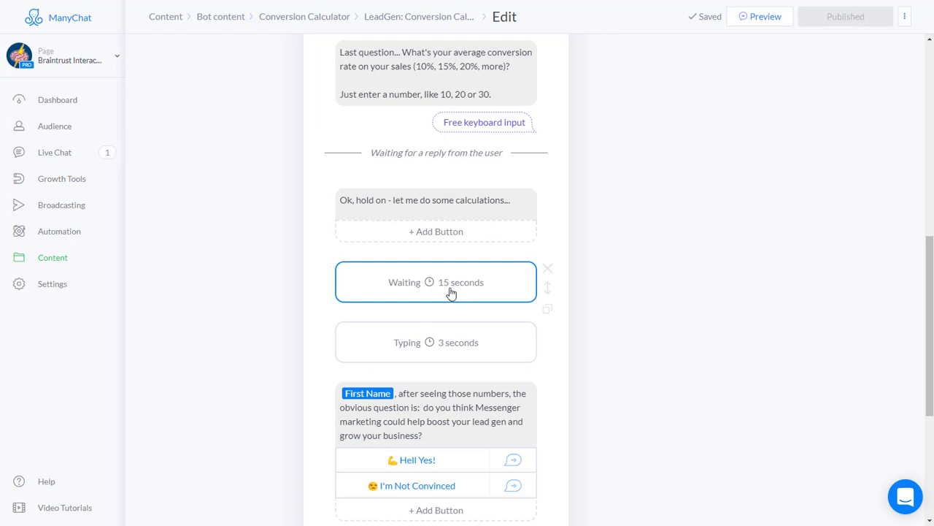
{"action": "scroll", "coordinate": [461, 342], "scroll_direction": "down", "scroll_amount": 2}
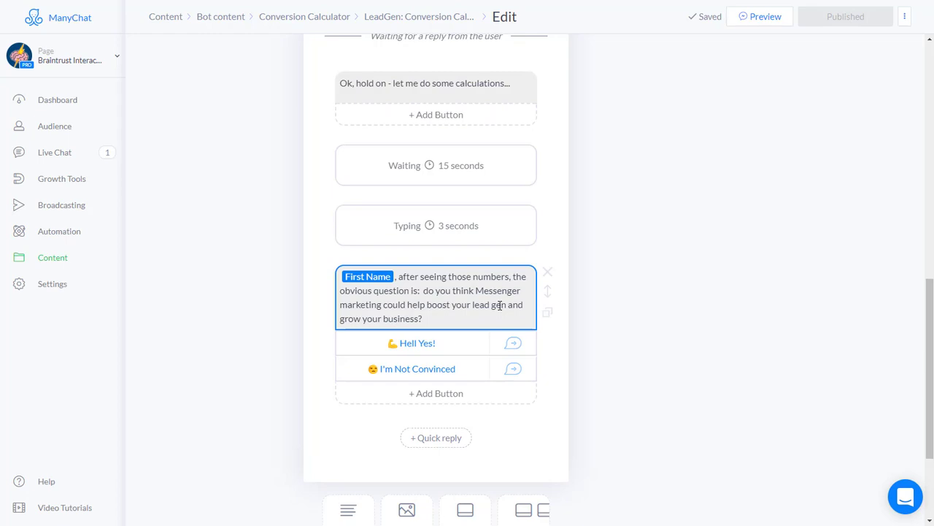
{"action": "scroll", "coordinate": [558, 308], "scroll_direction": "up", "scroll_amount": 2}
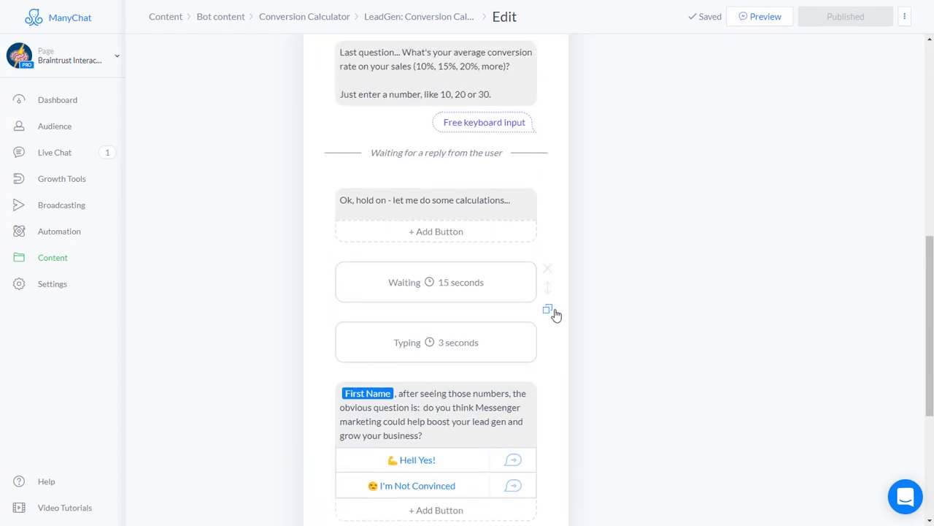
{"action": "scroll", "coordinate": [577, 212], "scroll_direction": "down", "scroll_amount": 1}
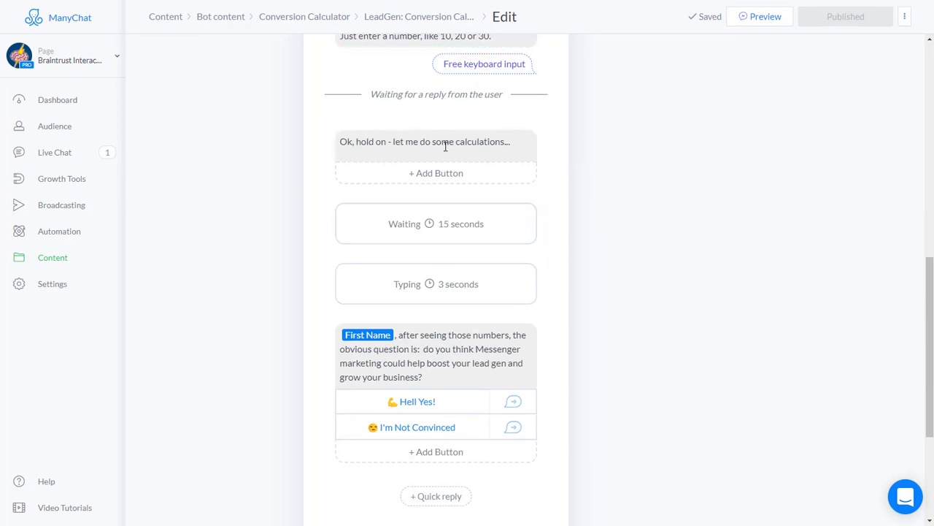
{"action": "scroll", "coordinate": [444, 146], "scroll_direction": "up", "scroll_amount": 2}
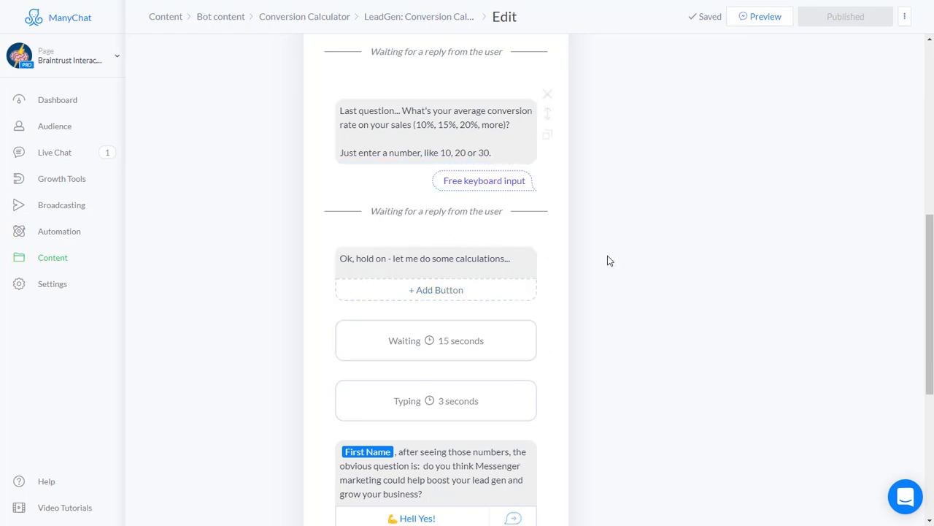
{"action": "scroll", "coordinate": [466, 259], "scroll_direction": "up", "scroll_amount": 2}
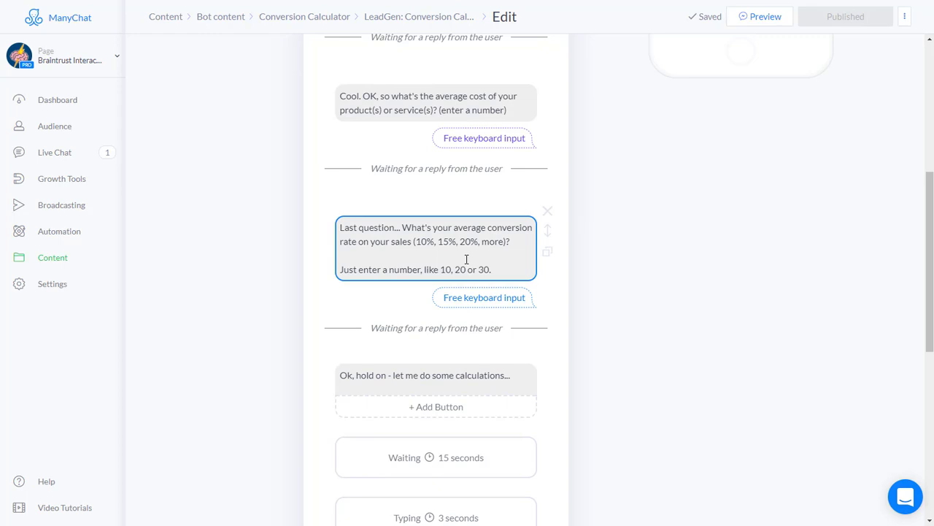
{"action": "left_click", "coordinate": [473, 301]}
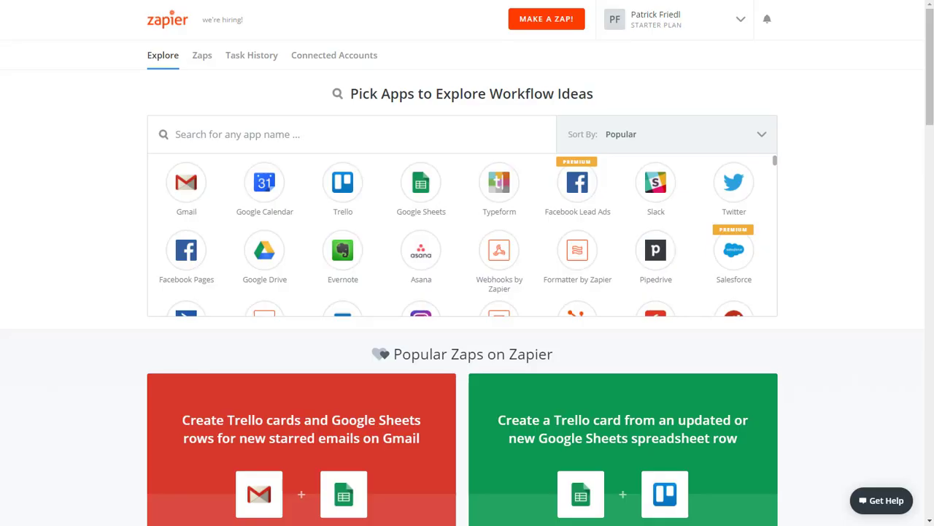
Open the Conversion Calculator zap and review its ManyChat New 'Trigger a Zap' Event trigger
{"action": "left_click", "coordinate": [201, 57]}
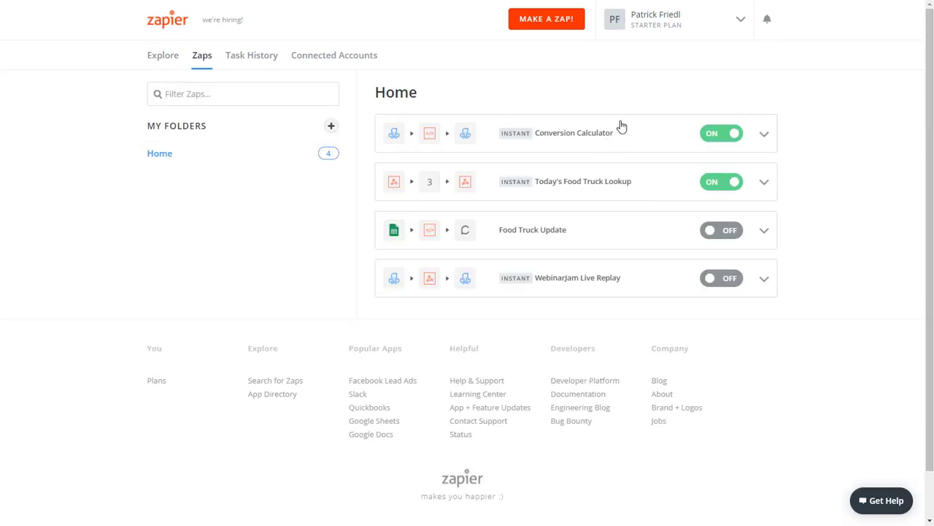
{"action": "left_click", "coordinate": [572, 133]}
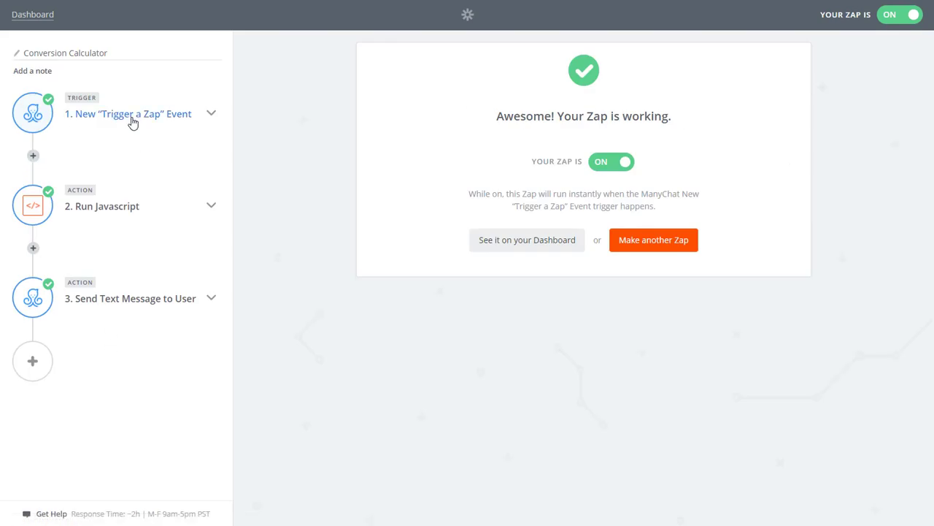
{"action": "left_click", "coordinate": [133, 121]}
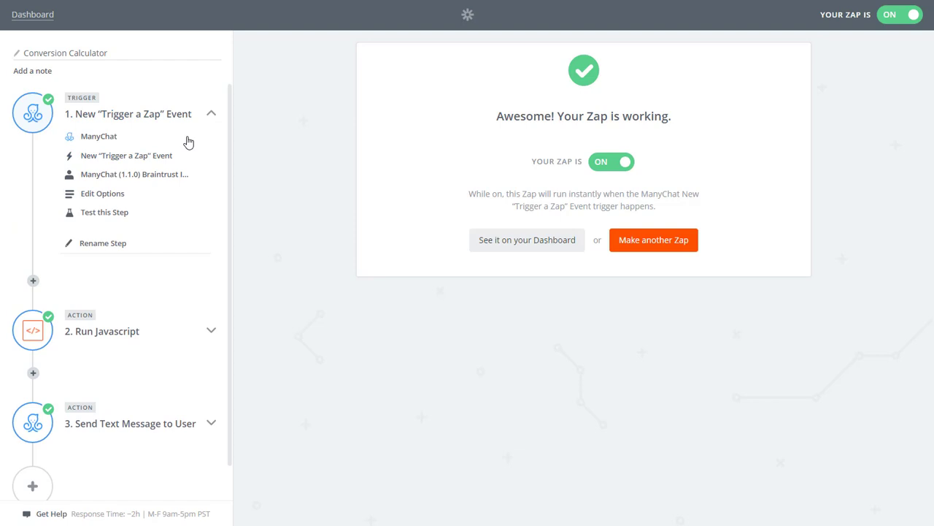
{"action": "left_click", "coordinate": [126, 156]}
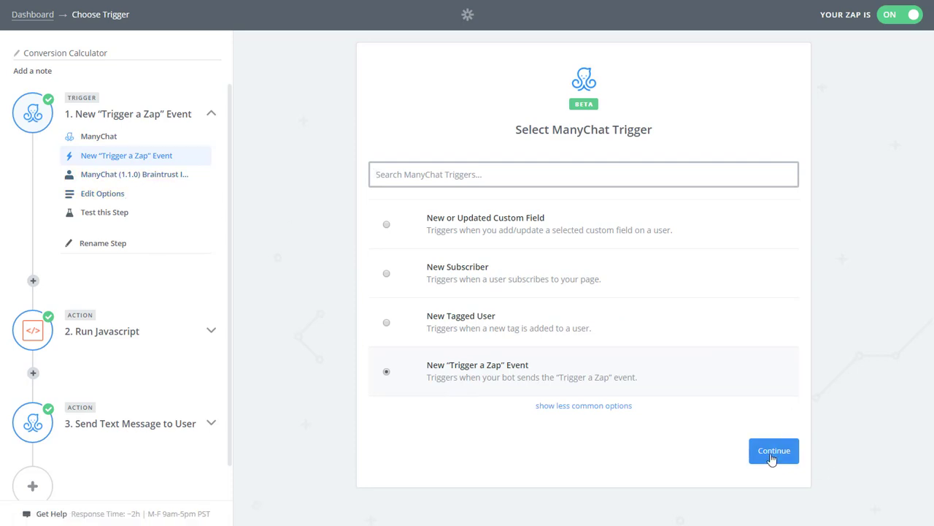
Confirm the CalcConversions trigger event, pass the trigger test, and expand the Run Javascript step
{"action": "left_click", "coordinate": [92, 192]}
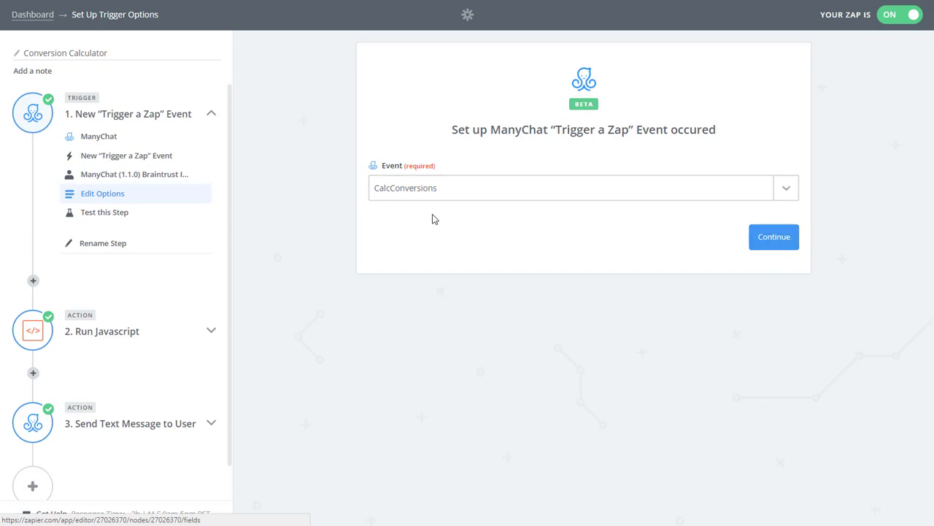
{"action": "left_click", "coordinate": [782, 239]}
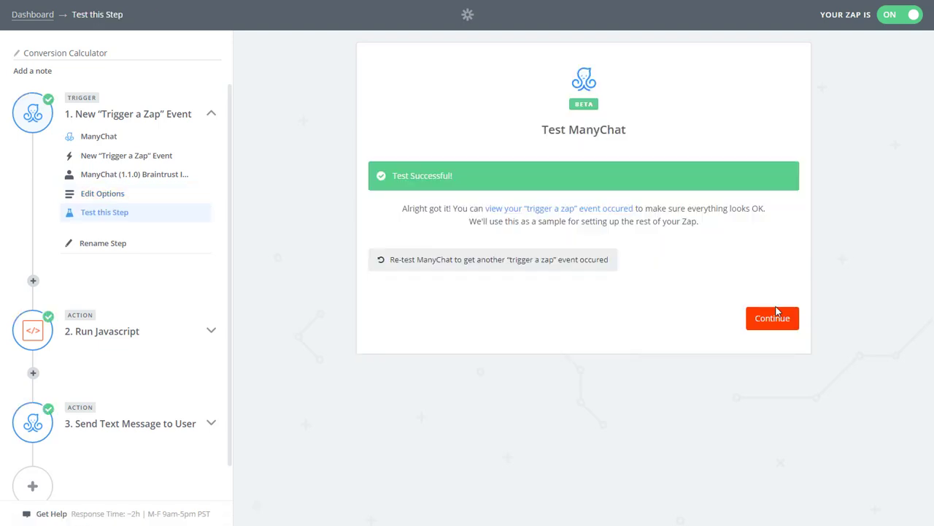
{"action": "left_click", "coordinate": [774, 318]}
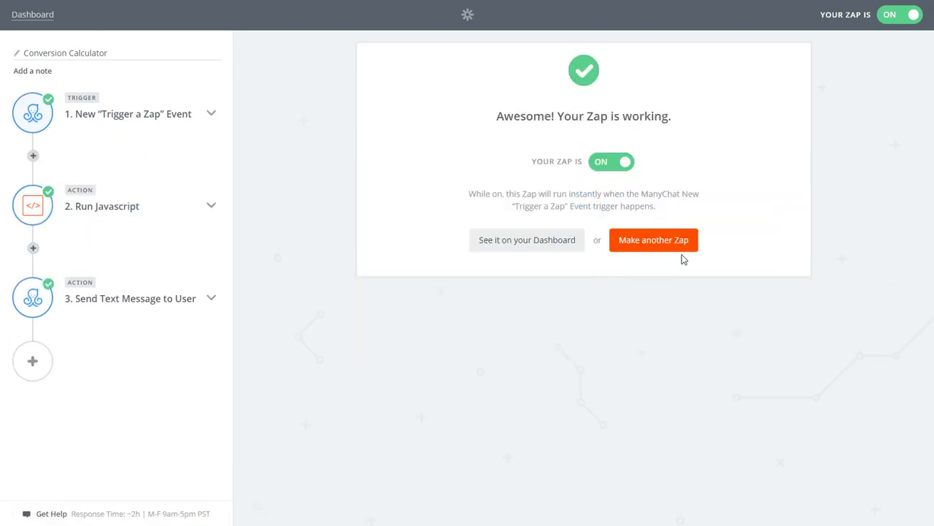
{"action": "left_click", "coordinate": [165, 212]}
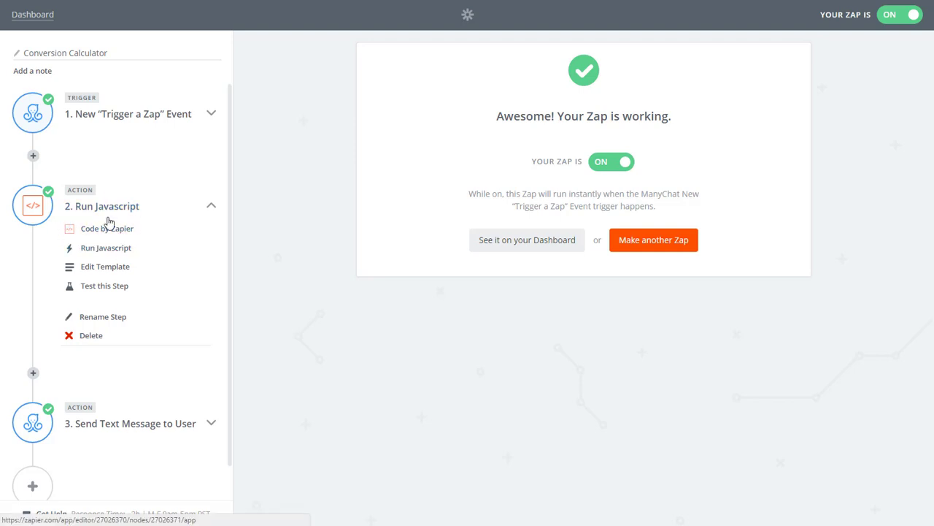
Review the Code by Zapier Run Javascript setup mapping inListSize, inProductCost and inConversionRate
{"action": "left_click", "coordinate": [109, 230]}
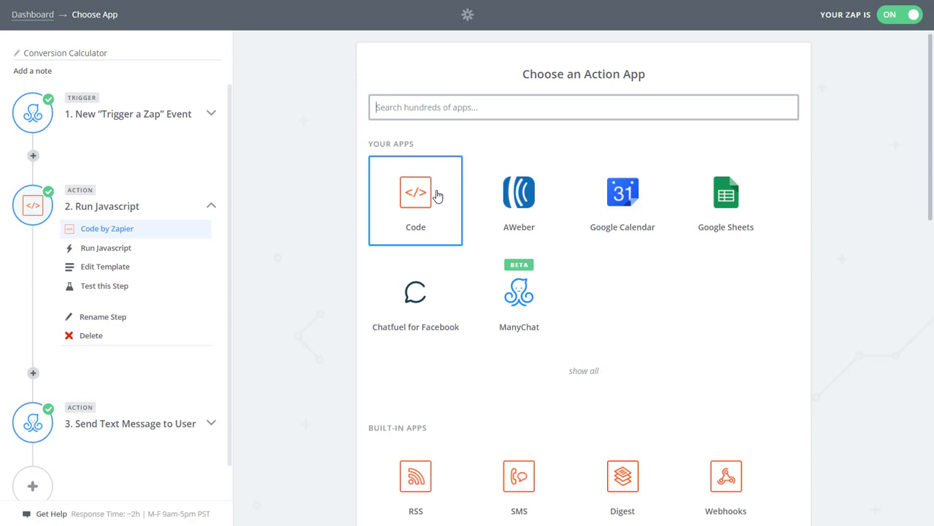
{"action": "left_click", "coordinate": [117, 249]}
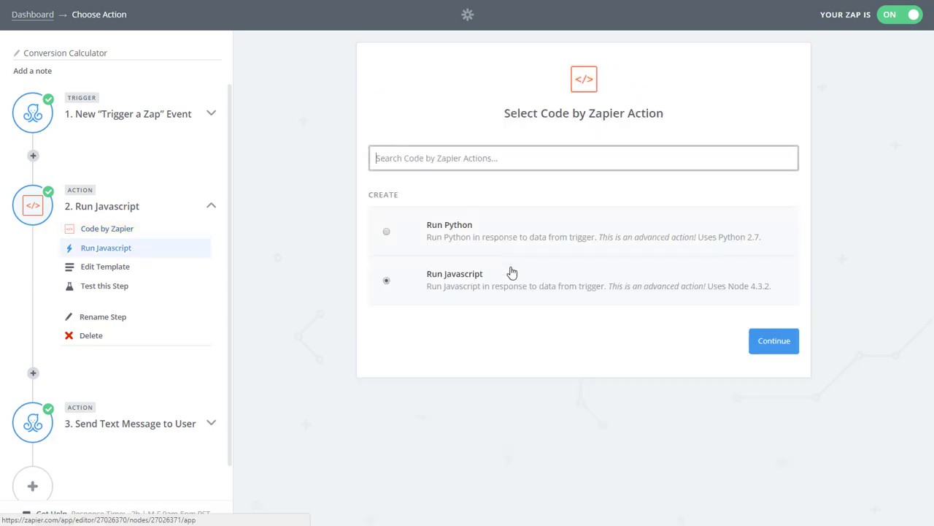
{"action": "left_click", "coordinate": [109, 272]}
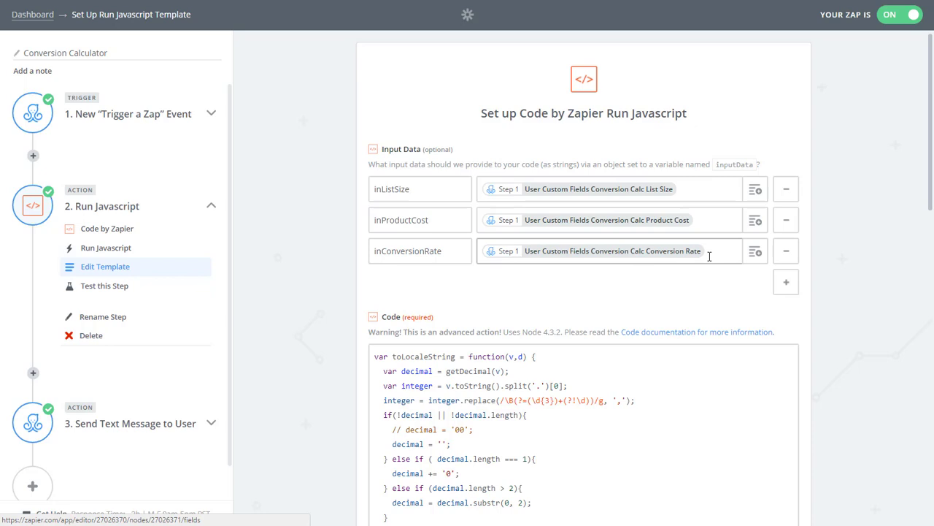
{"action": "left_click", "coordinate": [412, 188]}
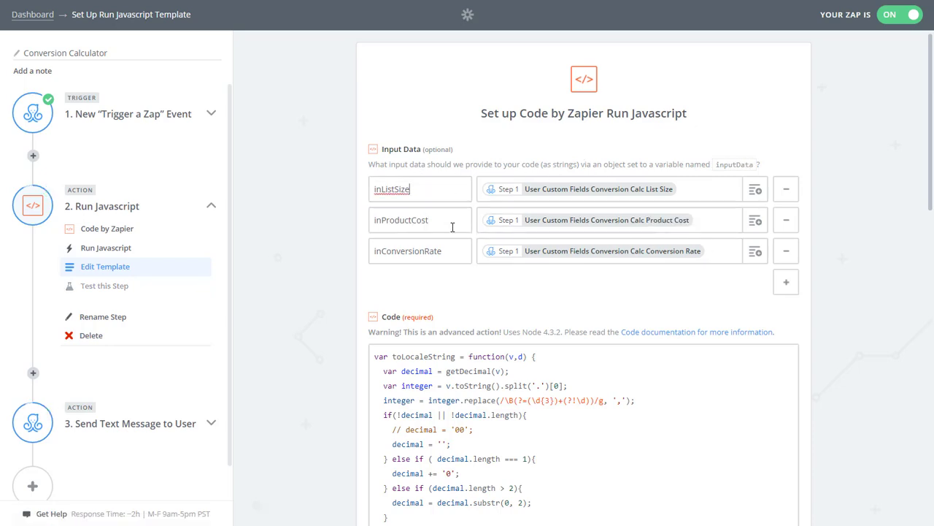
{"action": "left_click", "coordinate": [452, 227]}
{"action": "left_click", "coordinate": [438, 251]}
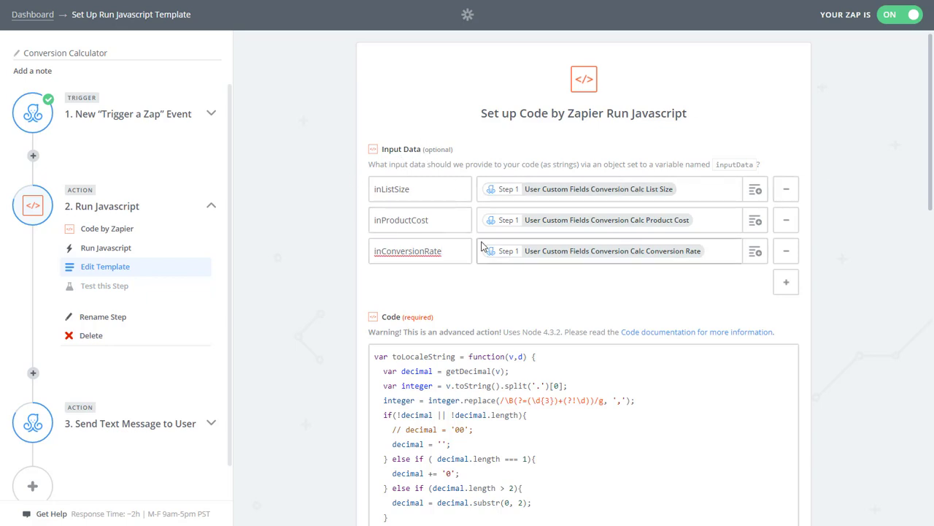
{"action": "scroll", "coordinate": [930, 87], "scroll_direction": "down", "scroll_amount": 7}
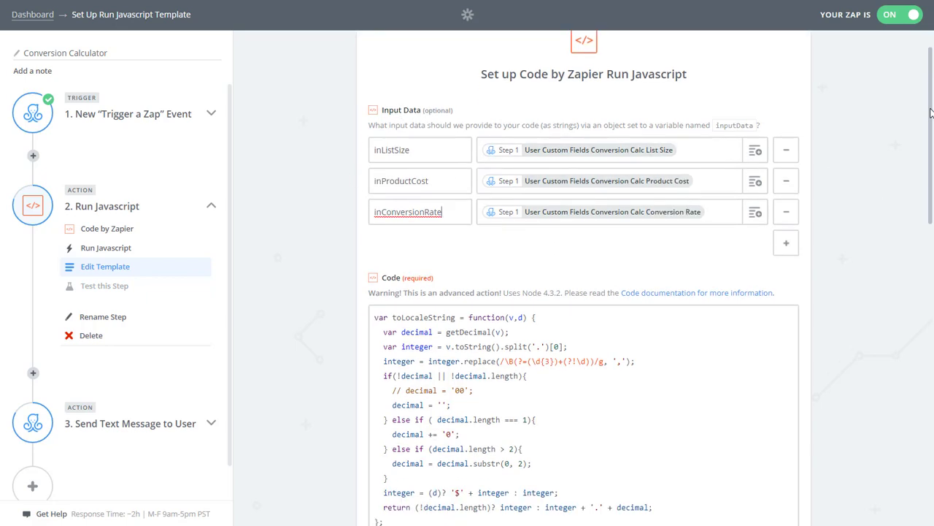
{"action": "scroll", "coordinate": [584, 292], "scroll_direction": "down", "scroll_amount": 5}
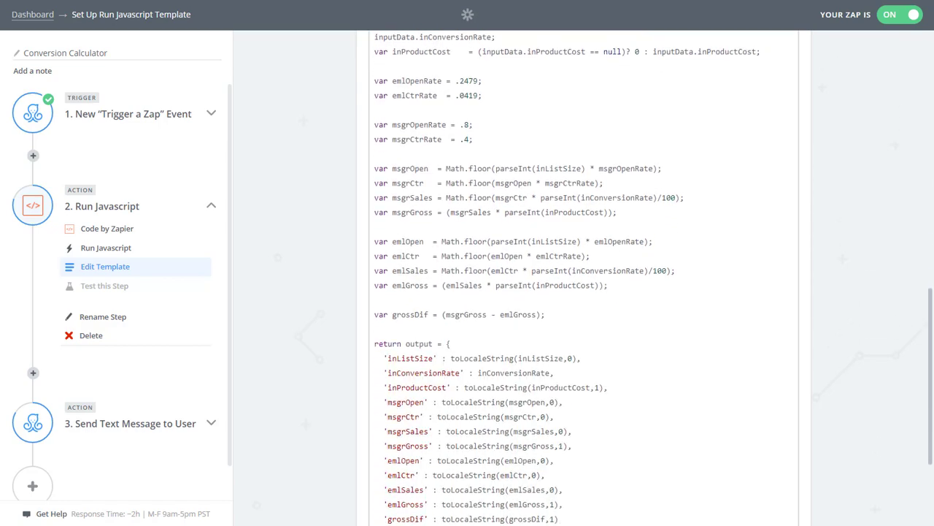
{"action": "scroll", "coordinate": [584, 292], "scroll_direction": "up", "scroll_amount": 5}
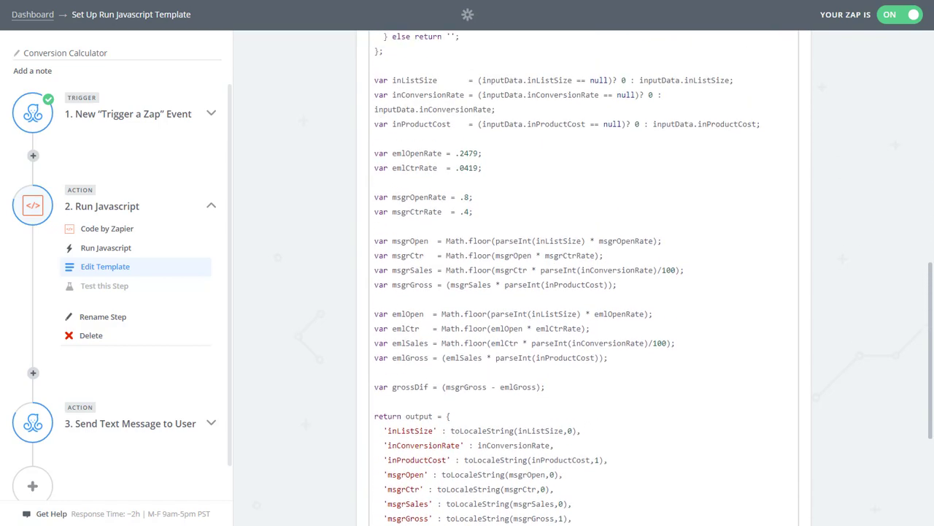
{"action": "scroll", "coordinate": [931, 159], "scroll_direction": "up", "scroll_amount": 5}
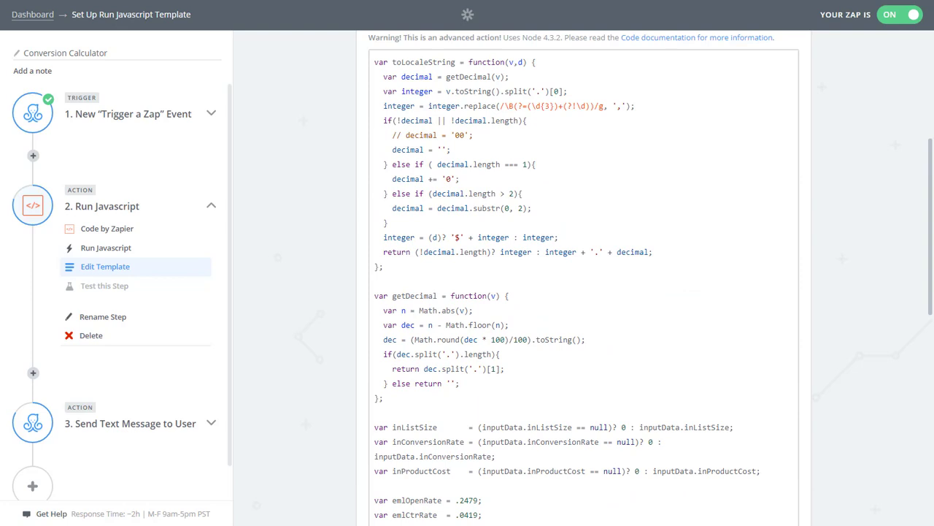
{"action": "left_click_drag", "start_coordinate": [931, 159], "coordinate": [925, 191]}
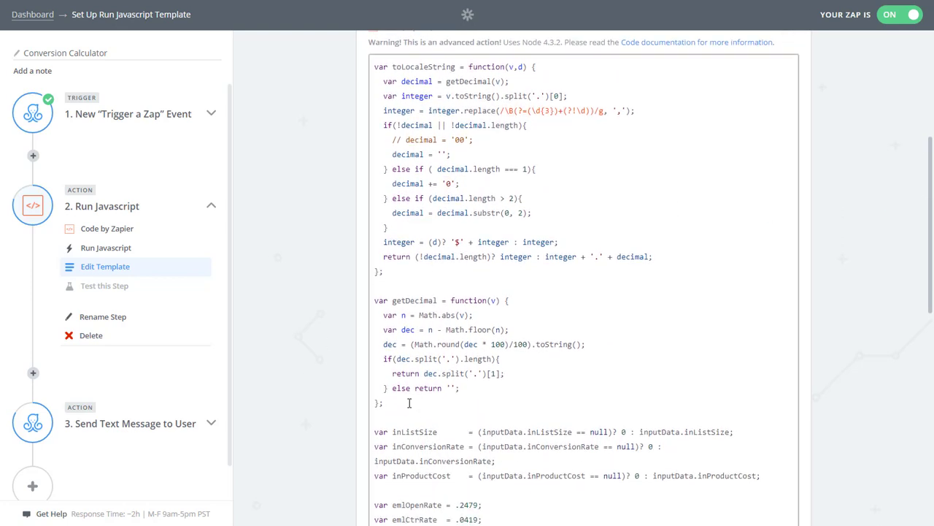
{"action": "left_click_drag", "start_coordinate": [417, 402], "coordinate": [365, 78]}
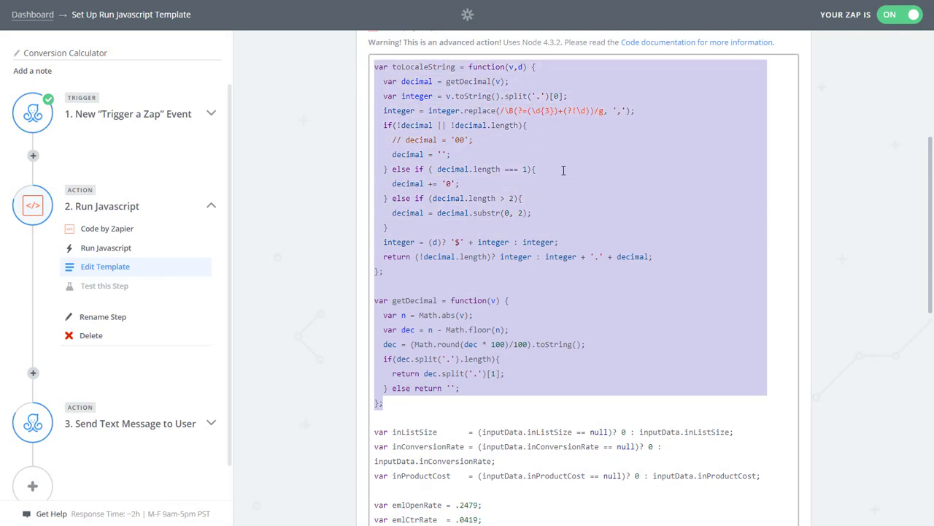
{"action": "scroll", "coordinate": [566, 164], "scroll_direction": "down", "scroll_amount": 2}
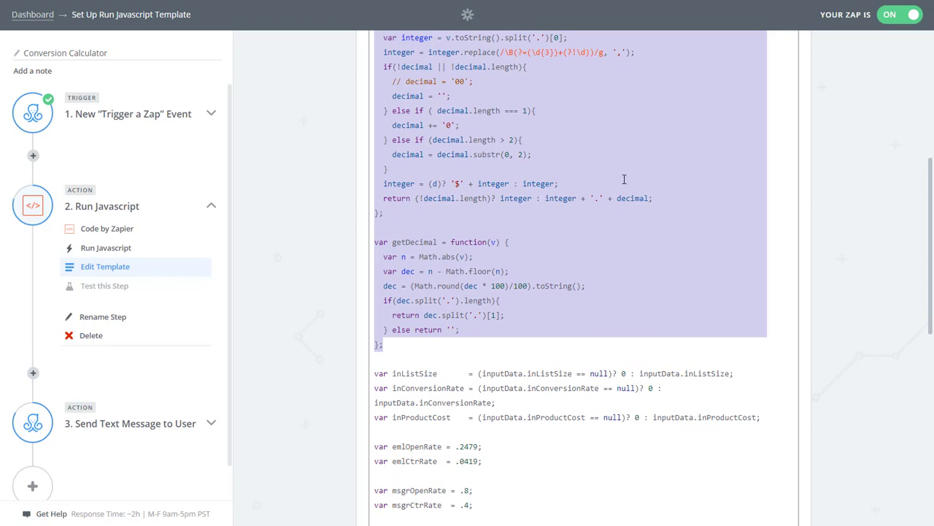
{"action": "scroll", "coordinate": [624, 179], "scroll_direction": "down", "scroll_amount": 3}
{"action": "scroll", "coordinate": [605, 177], "scroll_direction": "up", "scroll_amount": 5}
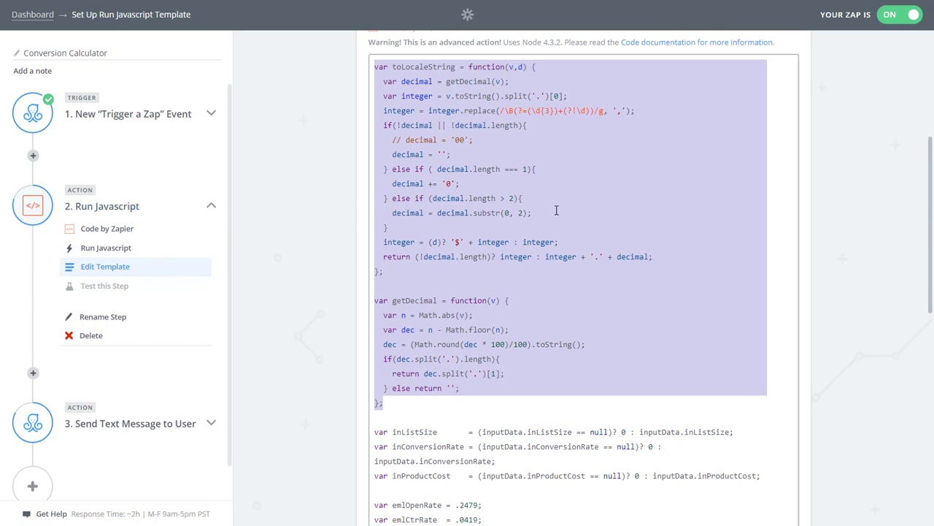
{"action": "scroll", "coordinate": [569, 160], "scroll_direction": "down", "scroll_amount": 4}
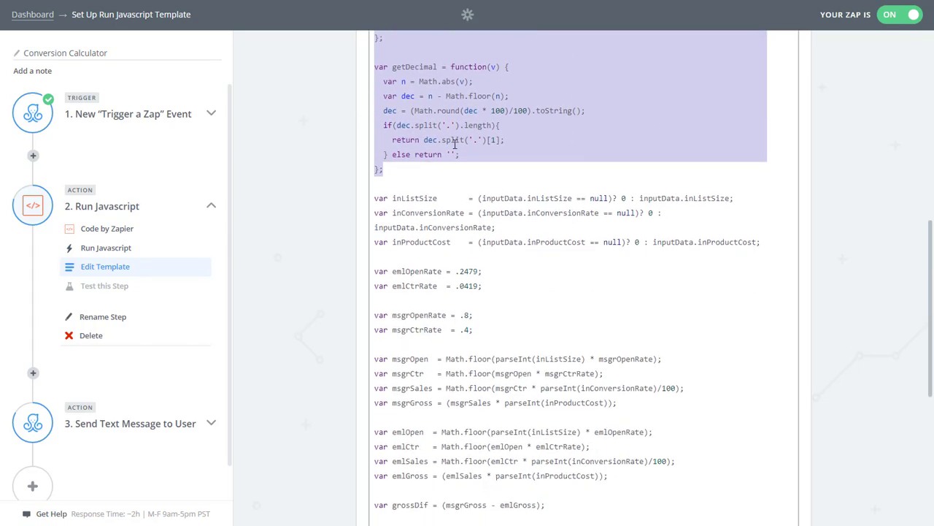
{"action": "scroll", "coordinate": [479, 158], "scroll_direction": "down", "scroll_amount": 2}
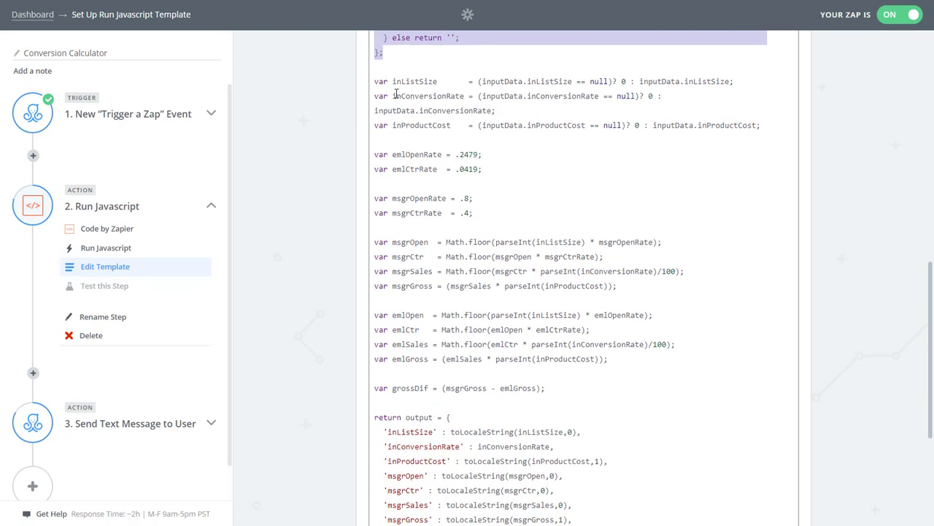
Walk through the code's input variables and the email and Messenger open and click-through rates
{"action": "left_click_drag", "start_coordinate": [375, 83], "coordinate": [773, 129]}
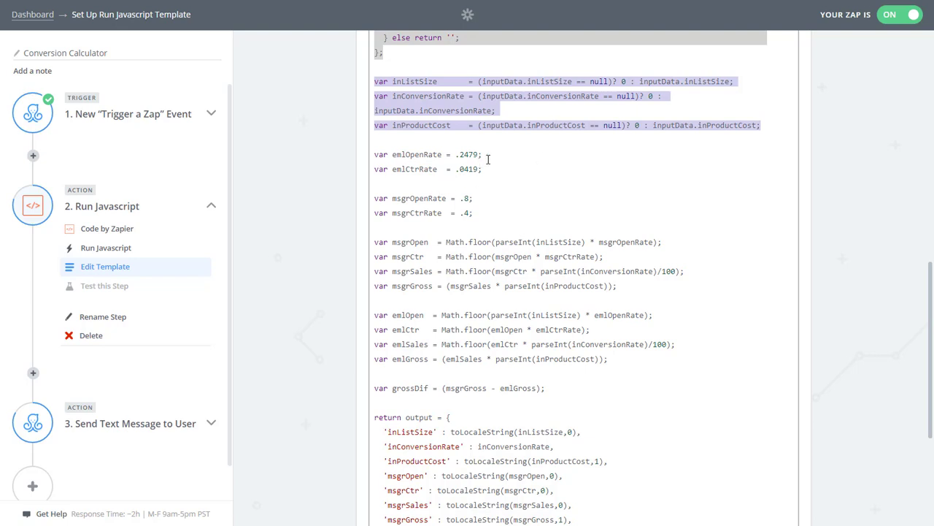
{"action": "left_click_drag", "start_coordinate": [498, 168], "coordinate": [369, 163]}
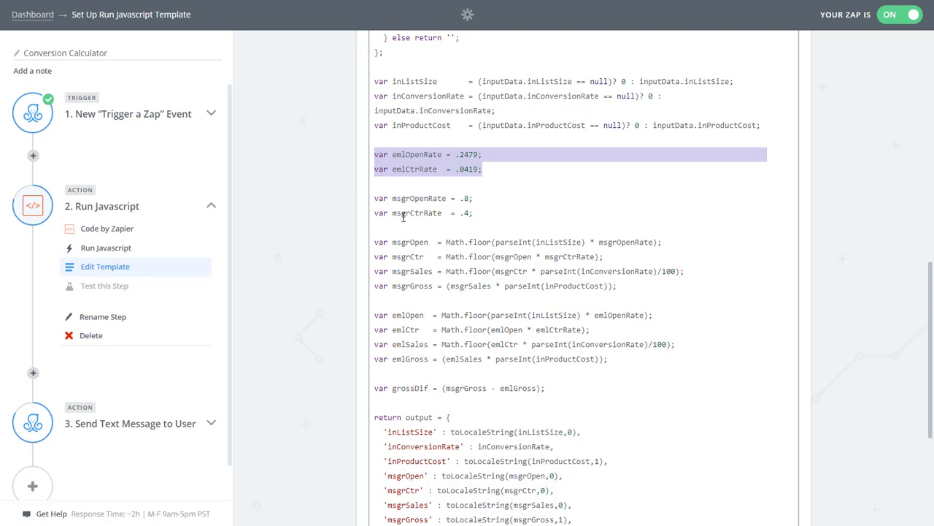
{"action": "left_click_drag", "start_coordinate": [473, 212], "coordinate": [360, 202]}
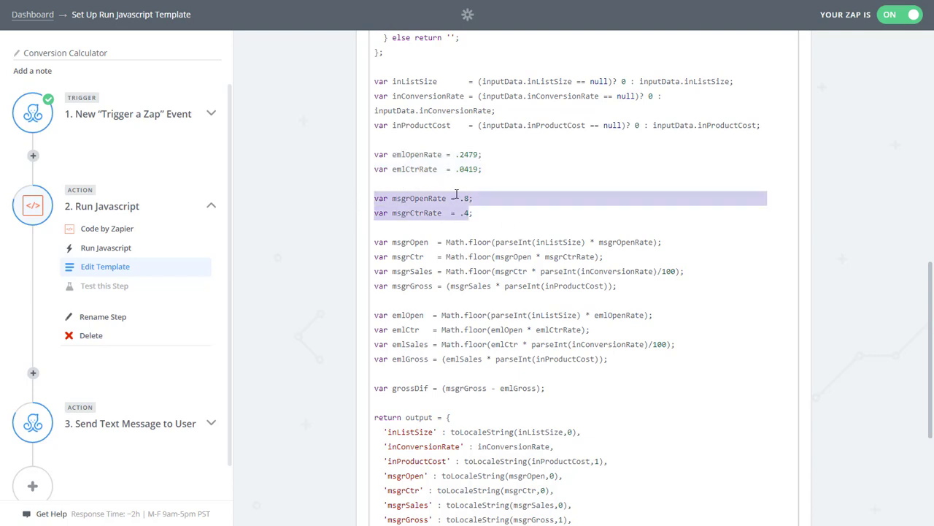
{"action": "scroll", "coordinate": [612, 179], "scroll_direction": "down", "scroll_amount": 2}
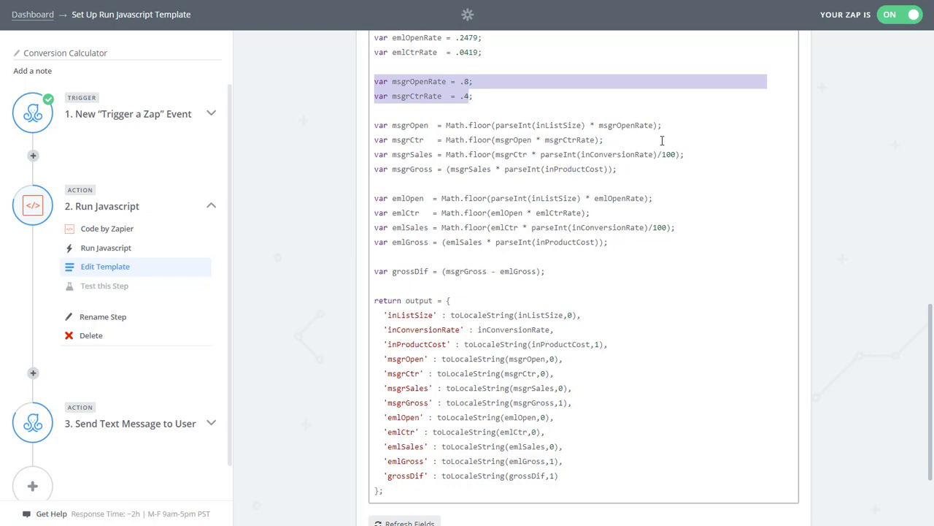
Walk through the Messenger and email revenue calculations, the grossDif line and the returned output
{"action": "left_click_drag", "start_coordinate": [617, 168], "coordinate": [366, 130]}
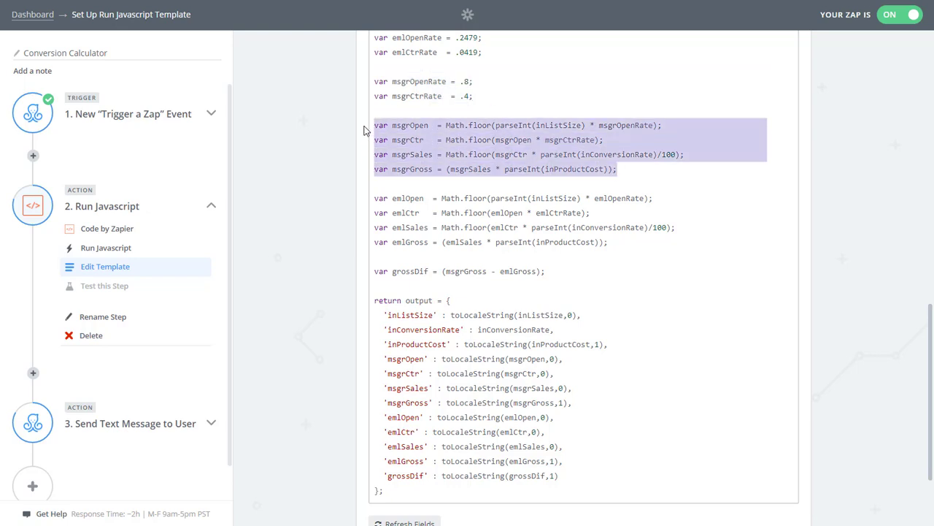
{"action": "left_click", "coordinate": [411, 141]}
{"action": "left_click_drag", "start_coordinate": [399, 155], "coordinate": [431, 168]}
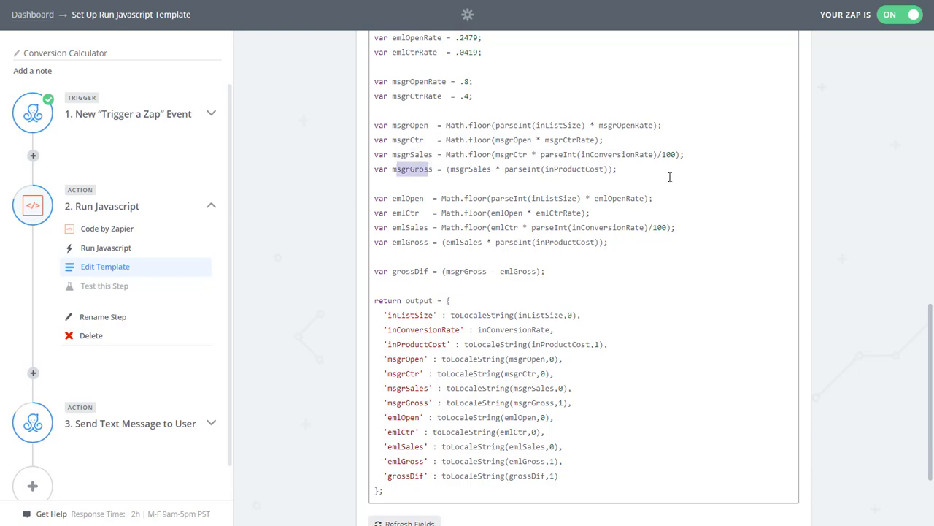
{"action": "scroll", "coordinate": [669, 177], "scroll_direction": "down", "scroll_amount": 1}
{"action": "left_click", "coordinate": [397, 67]}
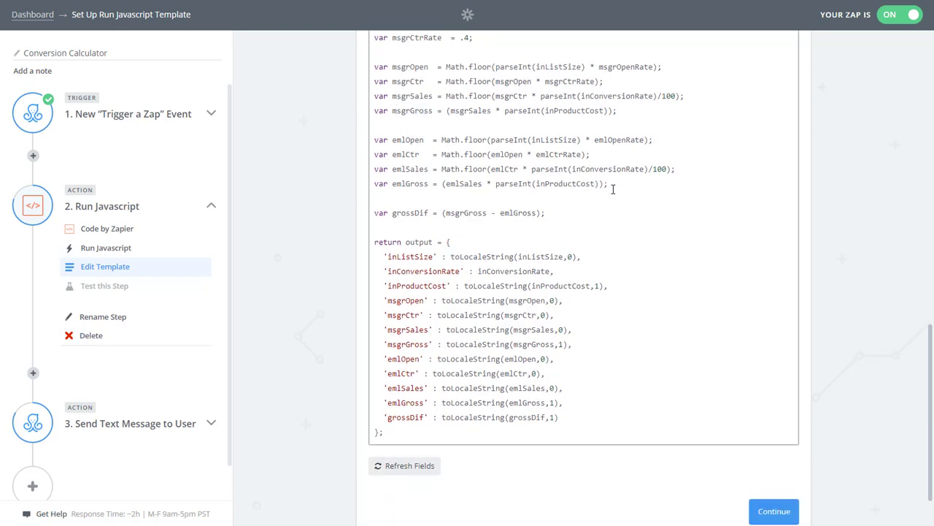
{"action": "left_click_drag", "start_coordinate": [613, 189], "coordinate": [375, 143]}
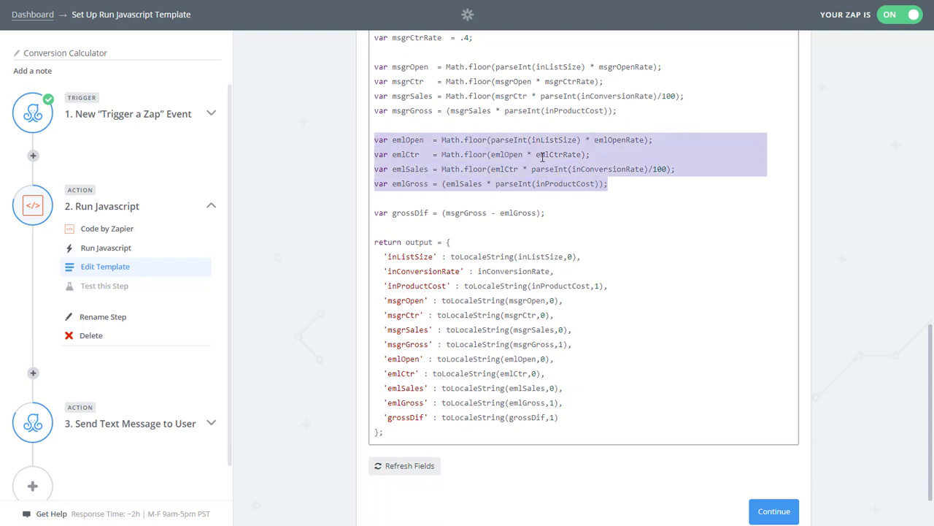
{"action": "scroll", "coordinate": [542, 156], "scroll_direction": "down", "scroll_amount": 1}
{"action": "left_click_drag", "start_coordinate": [562, 155], "coordinate": [374, 155]}
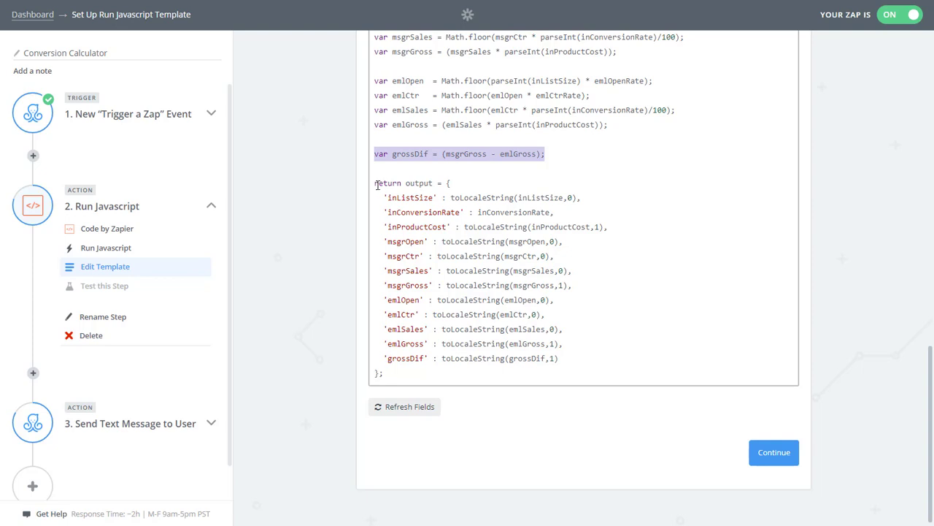
{"action": "left_click_drag", "start_coordinate": [375, 184], "coordinate": [440, 379]}
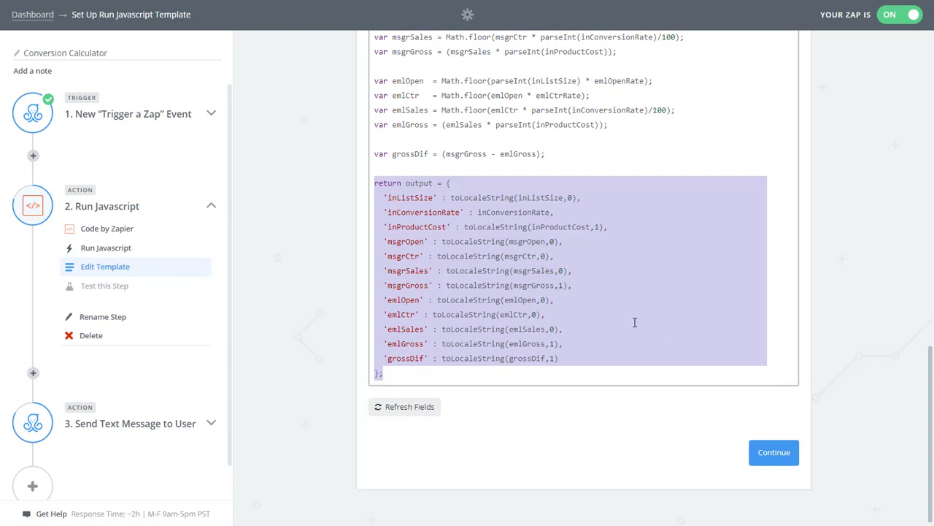
Save the JavaScript code step and expand the Send Text Message to User step's options
{"action": "left_click", "coordinate": [782, 459]}
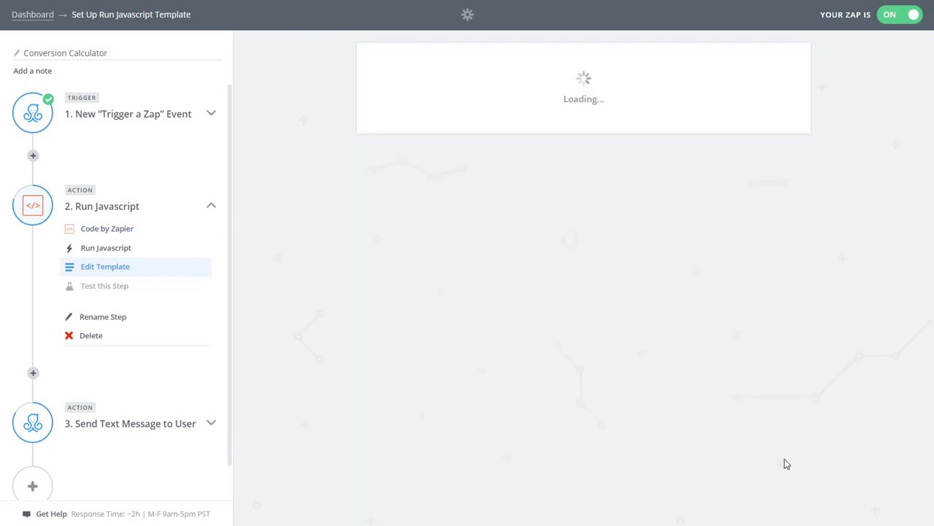
{"action": "left_click", "coordinate": [765, 306]}
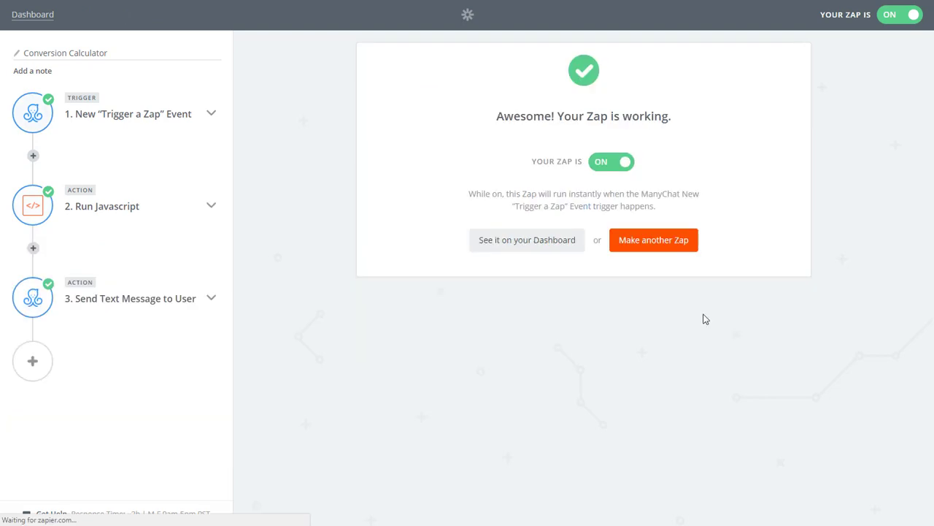
{"action": "left_click", "coordinate": [128, 302]}
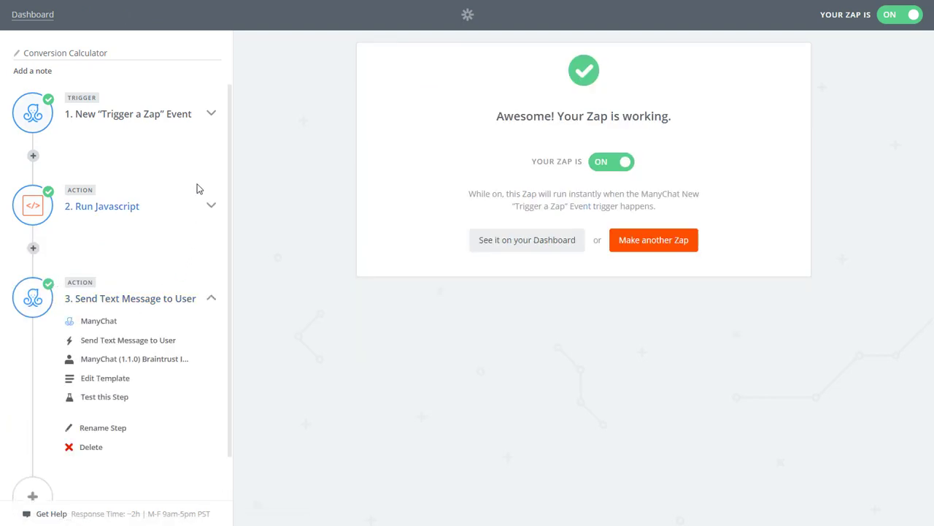
{"action": "scroll", "coordinate": [146, 223], "scroll_direction": "down", "scroll_amount": 1}
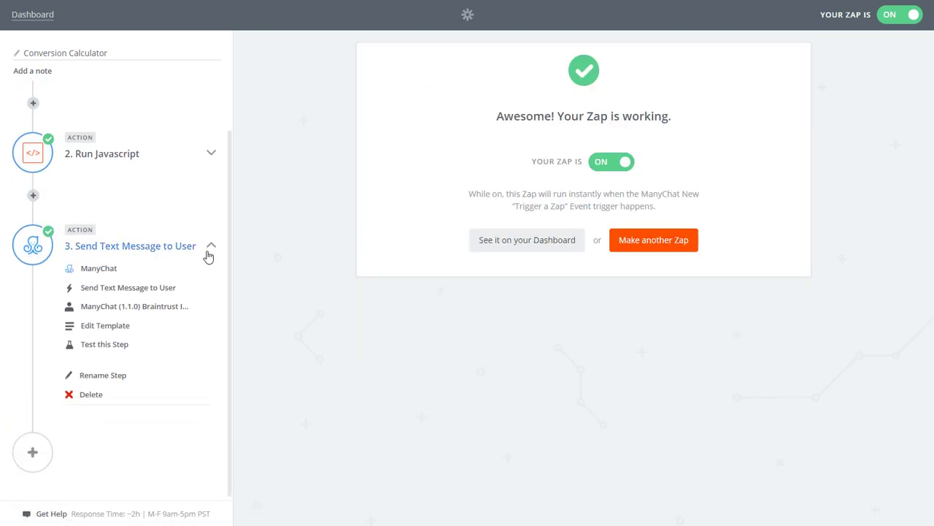
Open the message template and review its text, highlighting the Gross Dif sentence and closing phrase
{"action": "left_click", "coordinate": [124, 332]}
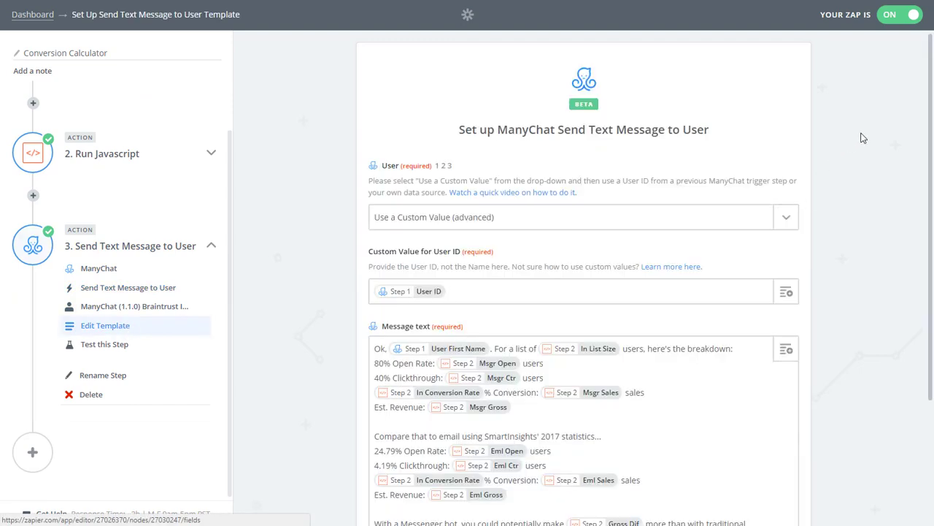
{"action": "scroll", "coordinate": [863, 128], "scroll_direction": "down", "scroll_amount": 2}
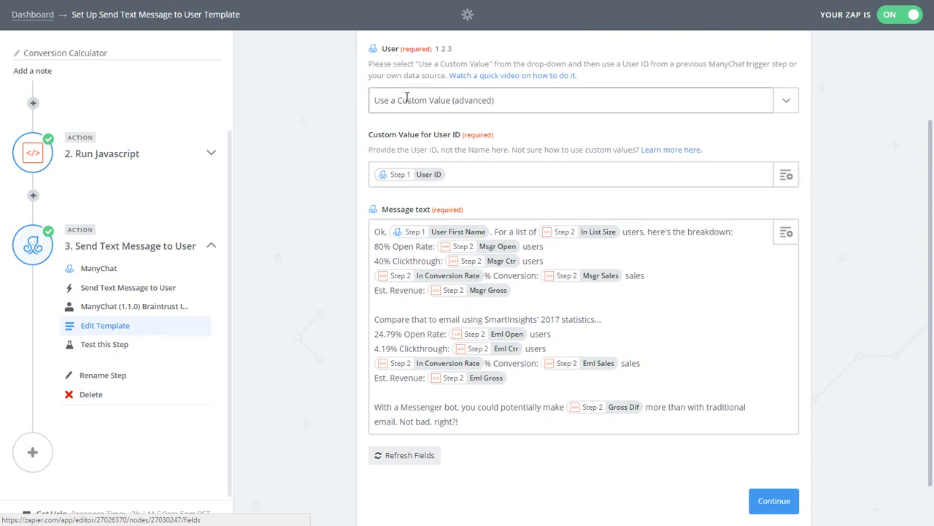
{"action": "left_click", "coordinate": [475, 173]}
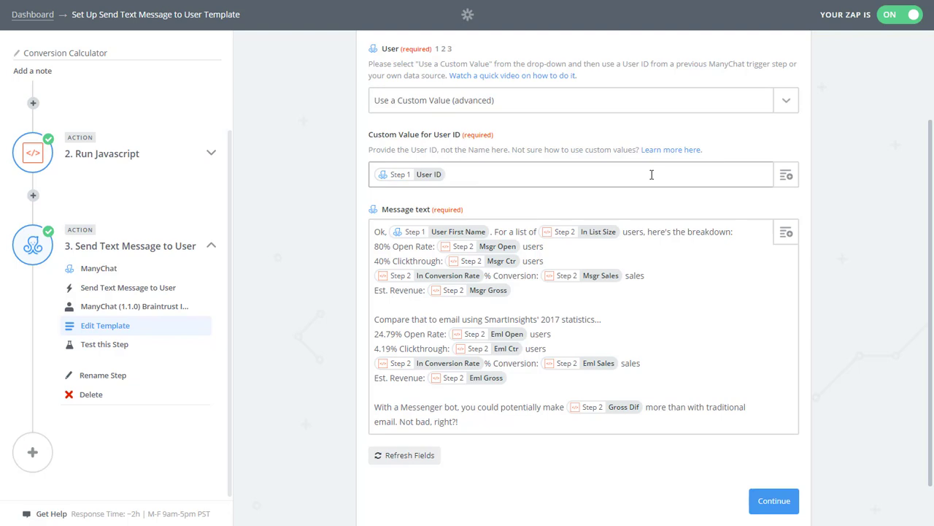
{"action": "left_click_drag", "start_coordinate": [457, 421], "coordinate": [372, 230]}
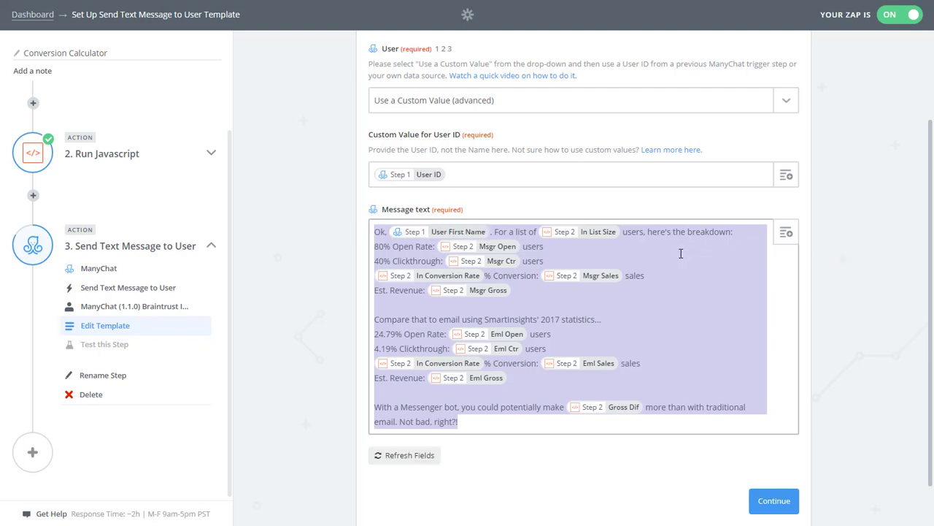
{"action": "left_click", "coordinate": [719, 242]}
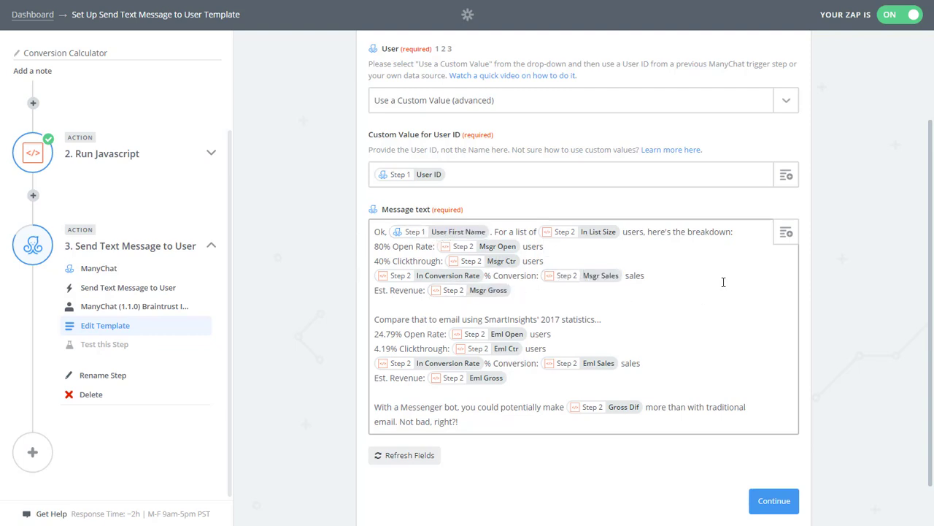
{"action": "scroll", "coordinate": [724, 282], "scroll_direction": "down", "scroll_amount": 1}
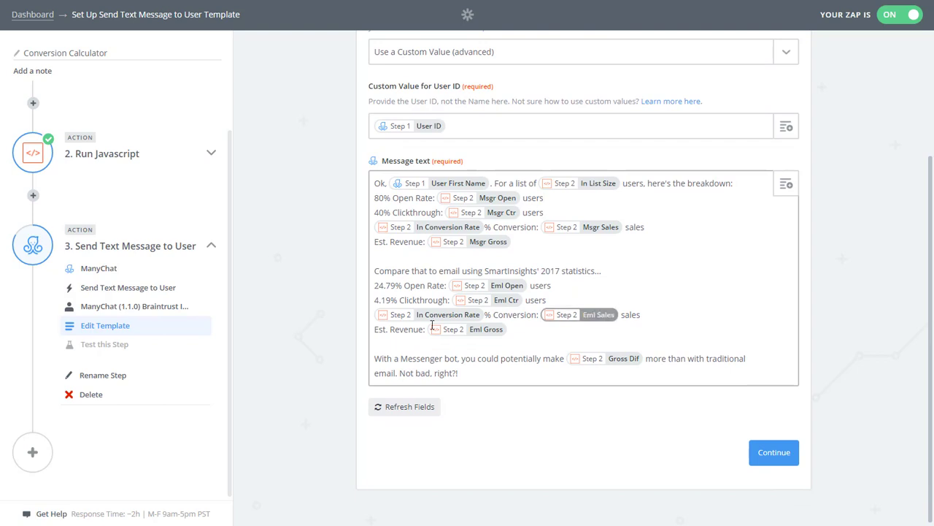
{"action": "left_click_drag", "start_coordinate": [384, 358], "coordinate": [625, 368]}
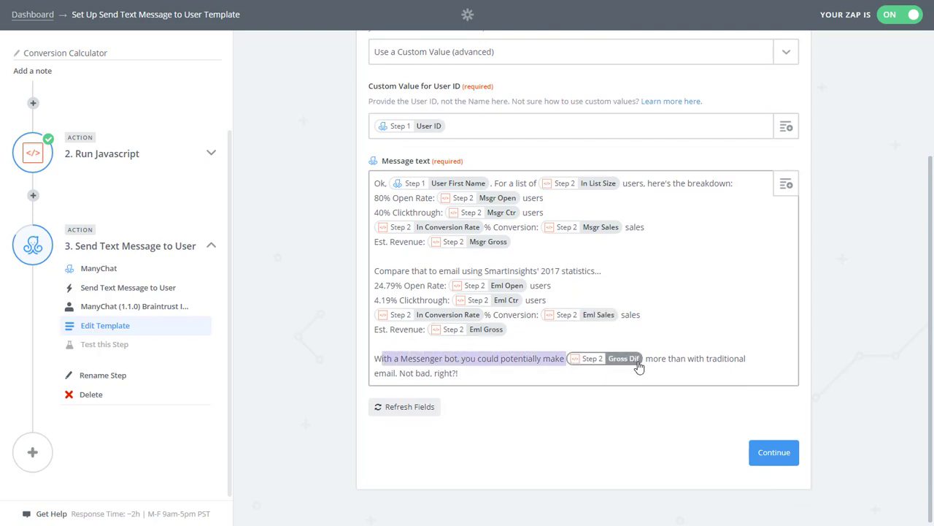
{"action": "left_click_drag", "start_coordinate": [483, 375], "coordinate": [375, 373]}
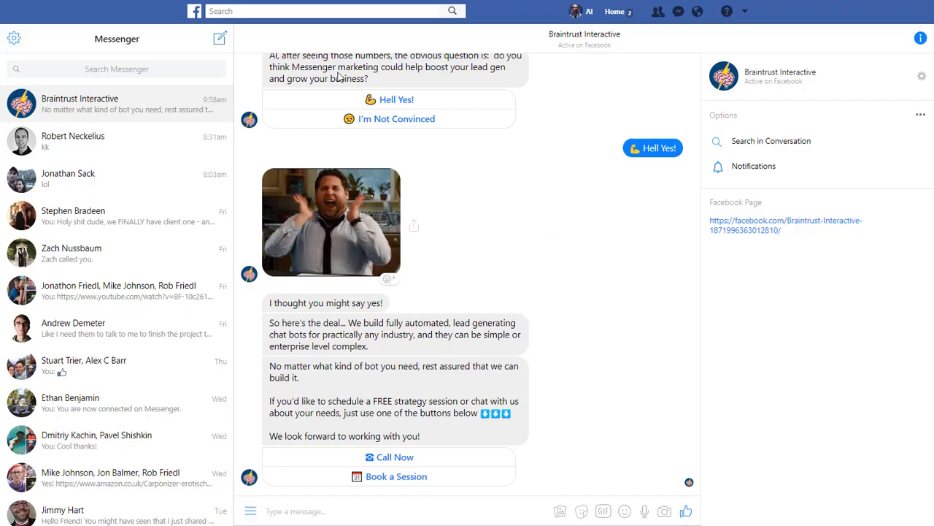
{"action": "scroll", "coordinate": [569, 398], "scroll_direction": "up", "scroll_amount": 1}
{"action": "scroll", "coordinate": [504, 328], "scroll_direction": "down", "scroll_amount": 1}
{"action": "scroll", "coordinate": [462, 273], "scroll_direction": "up", "scroll_amount": 5}
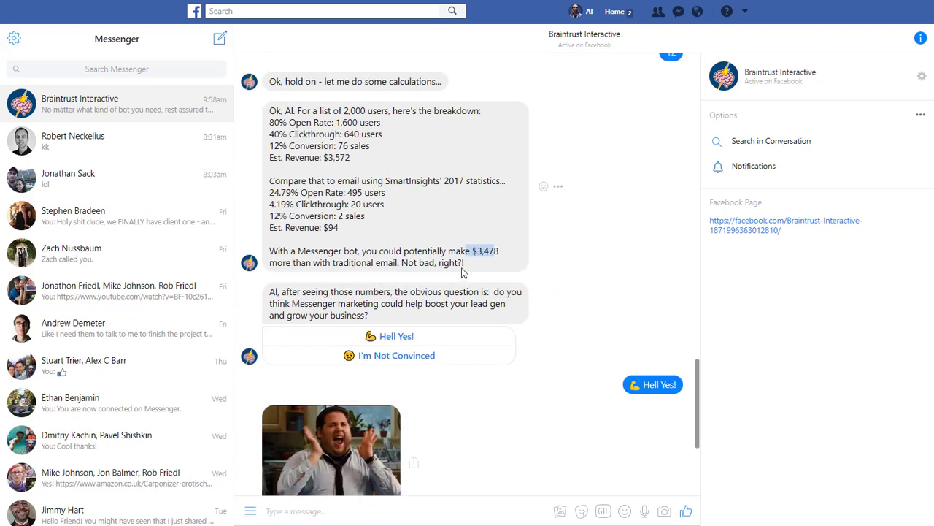
{"action": "left_click_drag", "start_coordinate": [270, 225], "coordinate": [295, 225]}
{"action": "left_click_drag", "start_coordinate": [369, 240], "coordinate": [249, 387]}
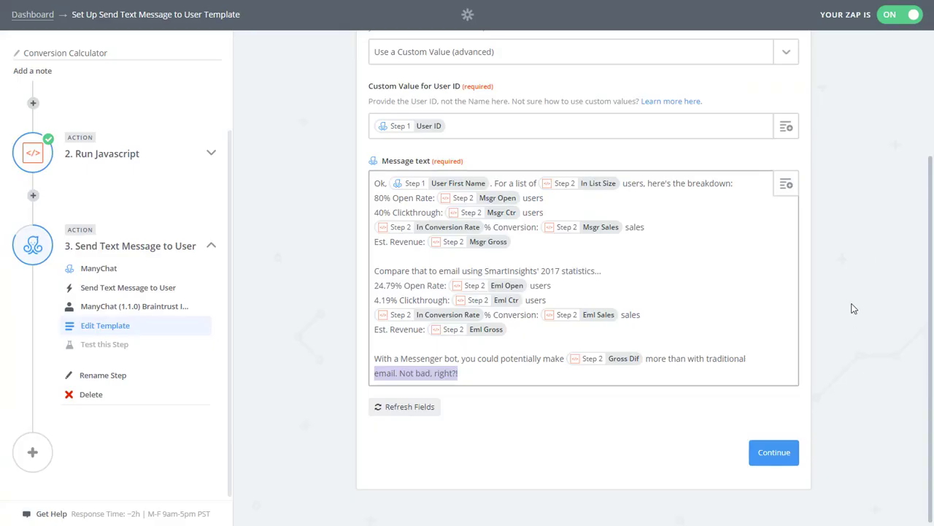
Clear the message selection and scroll through the conversion-calculator JavaScript code
{"action": "left_click", "coordinate": [484, 377]}
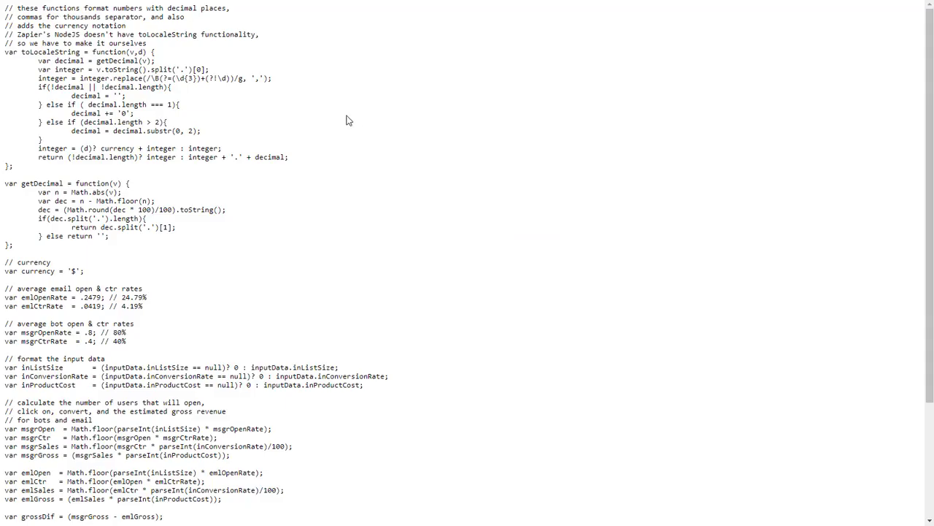
{"action": "scroll", "coordinate": [324, 206], "scroll_direction": "down", "scroll_amount": 5}
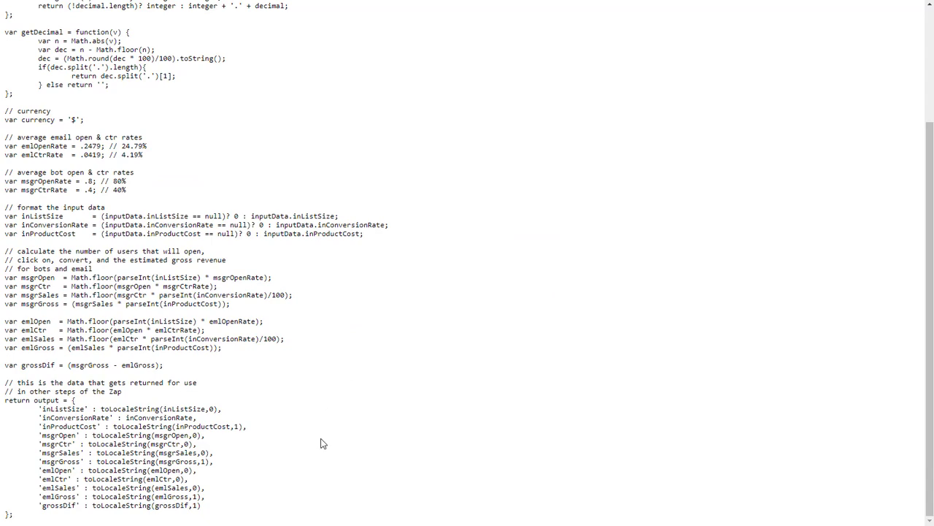
{"action": "scroll", "coordinate": [321, 443], "scroll_direction": "up", "scroll_amount": 6}
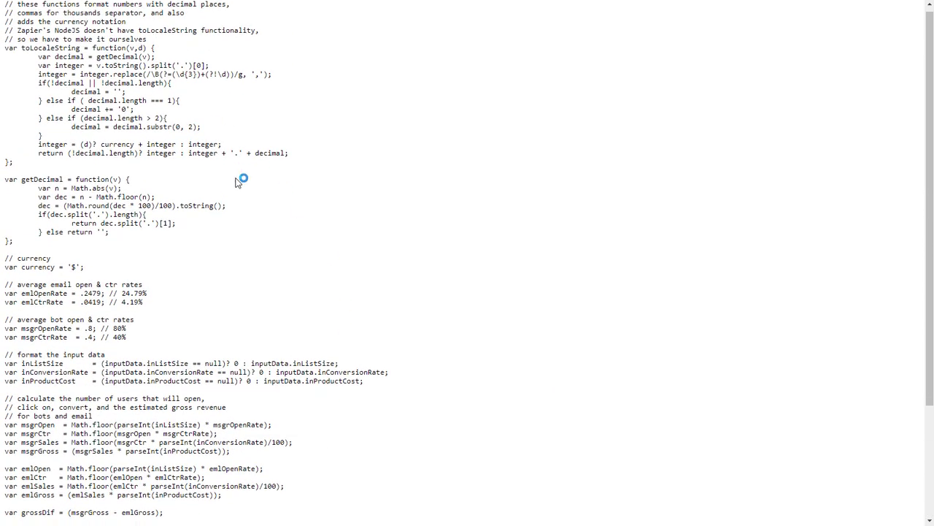
{"action": "scroll", "coordinate": [288, 273], "scroll_direction": "down", "scroll_amount": 5}
{"action": "scroll", "coordinate": [331, 217], "scroll_direction": "up", "scroll_amount": 6}
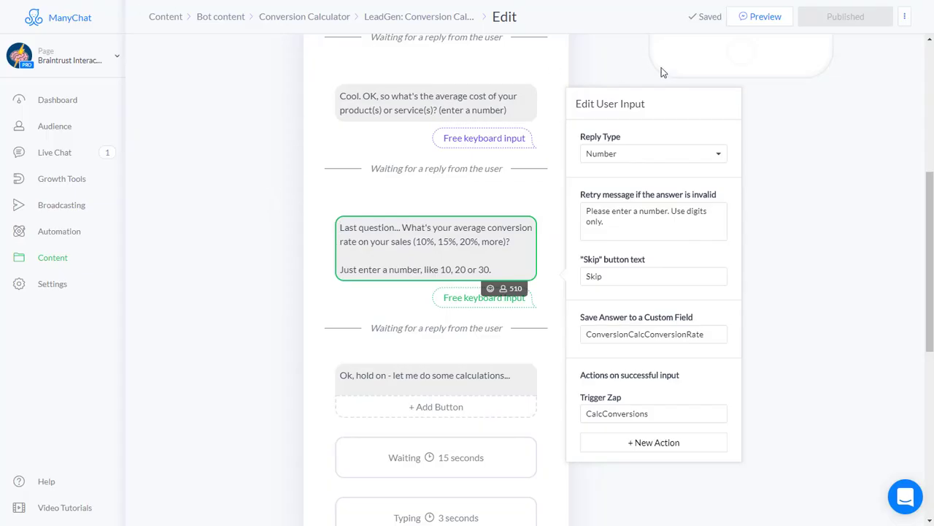
From Bot content's Growth Tools, open Conversion Calc Scan Code - Pat and view its Messenger Code
{"action": "left_click", "coordinate": [229, 90]}
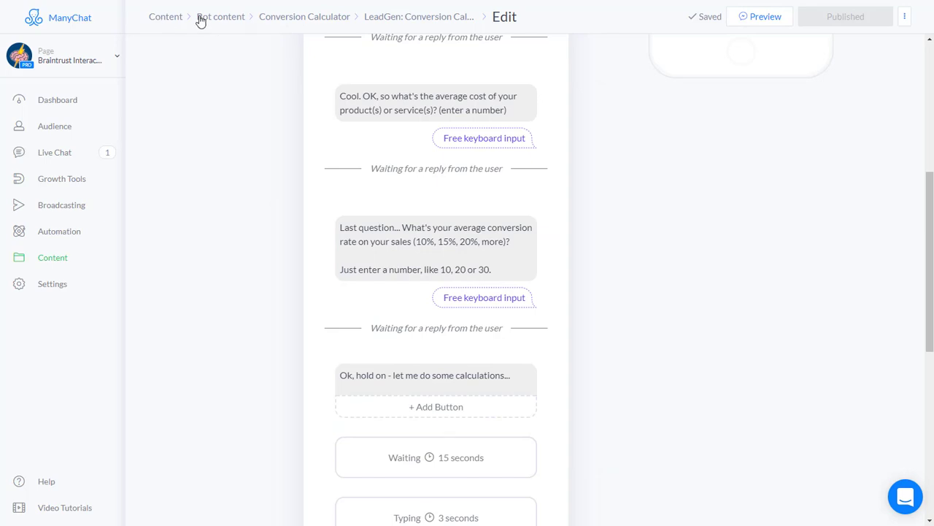
{"action": "left_click", "coordinate": [202, 22]}
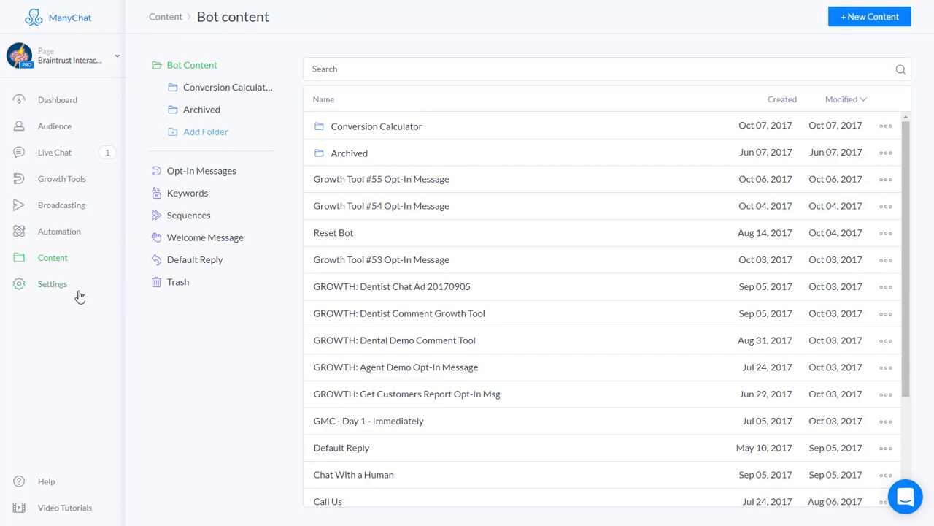
{"action": "left_click", "coordinate": [72, 182]}
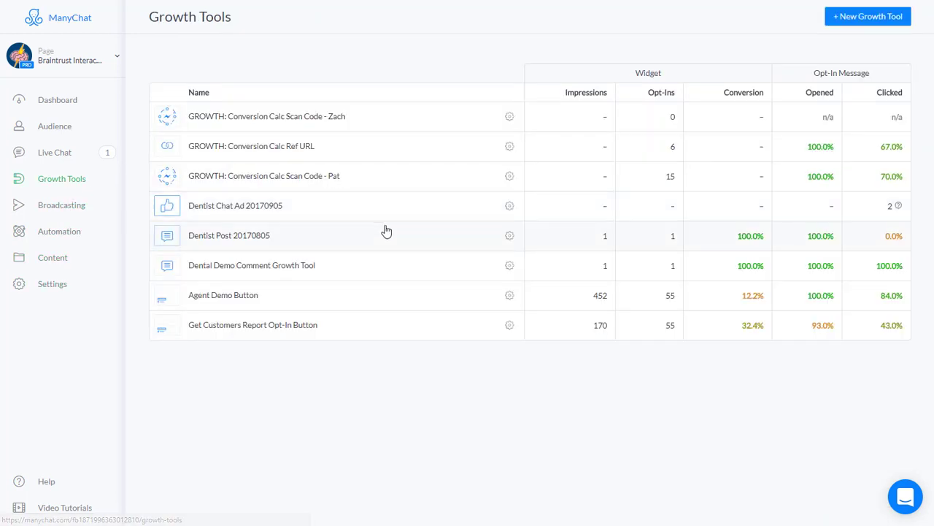
{"action": "left_click", "coordinate": [296, 181]}
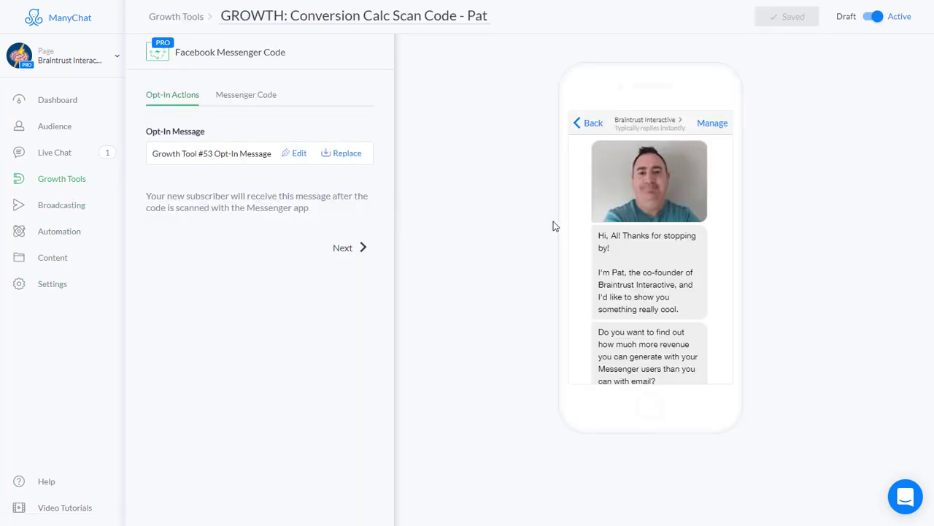
{"action": "left_click", "coordinate": [225, 97]}
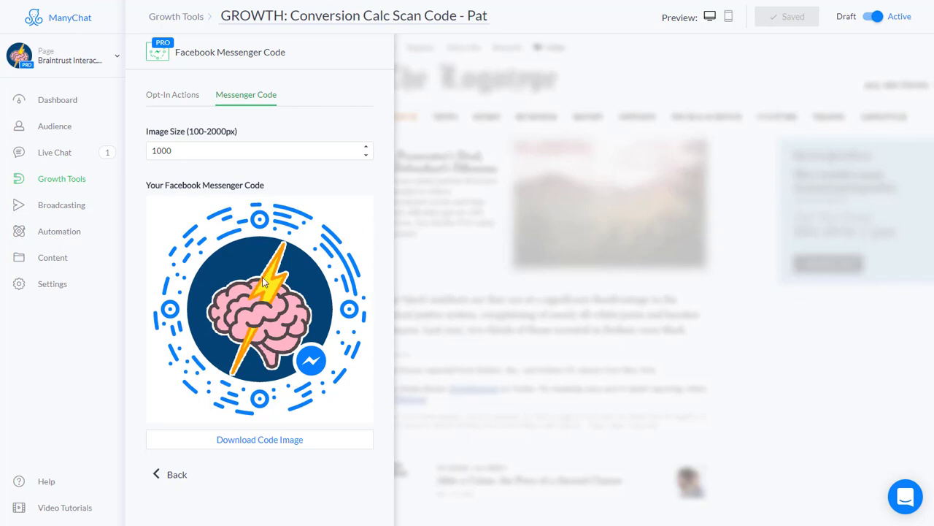
{"action": "left_click", "coordinate": [47, 180]}
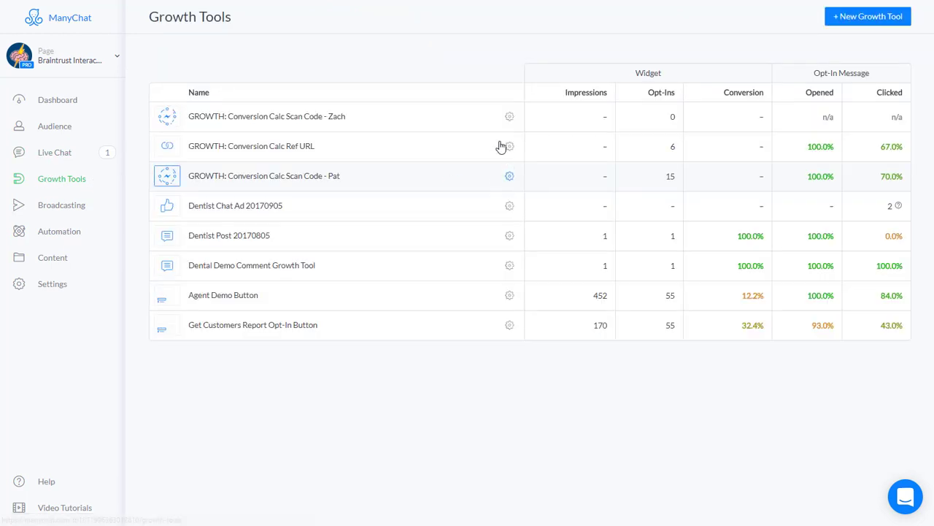
{"action": "left_click", "coordinate": [257, 146]}
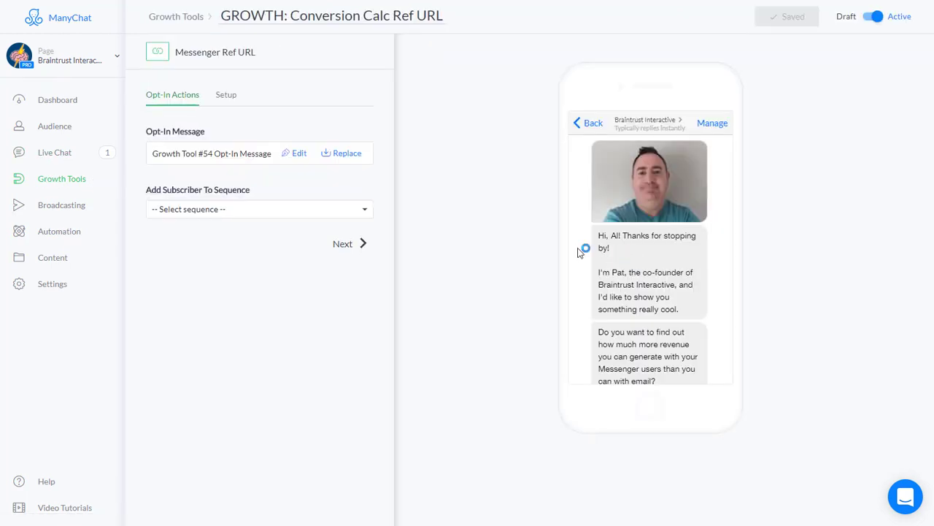
{"action": "left_click", "coordinate": [344, 245]}
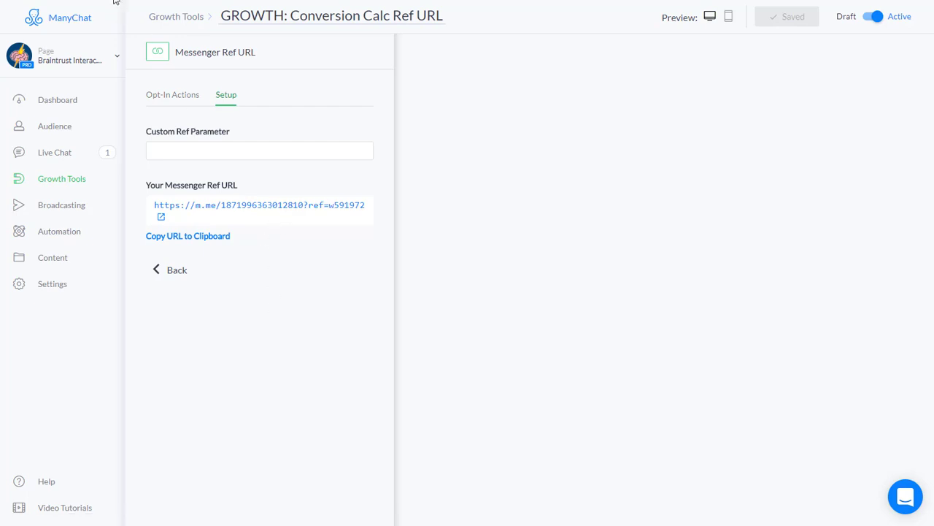
{"action": "left_click", "coordinate": [178, 18]}
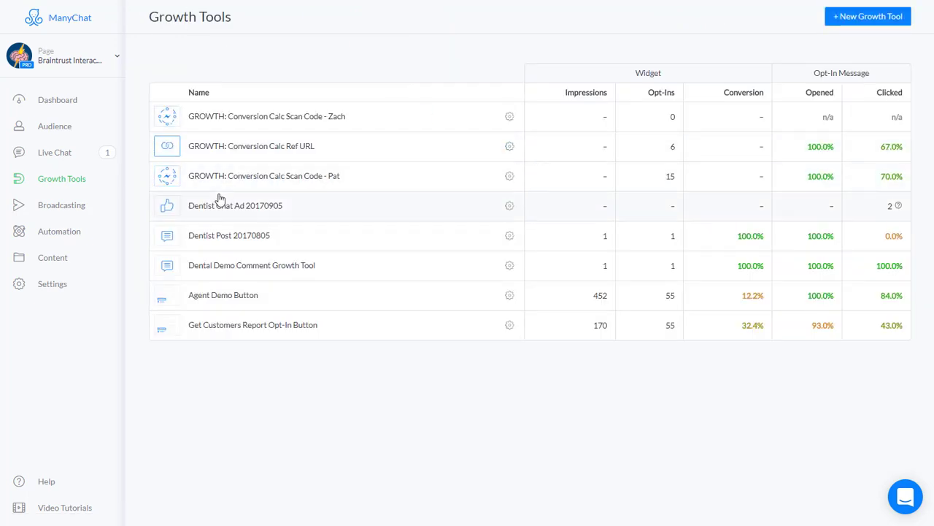